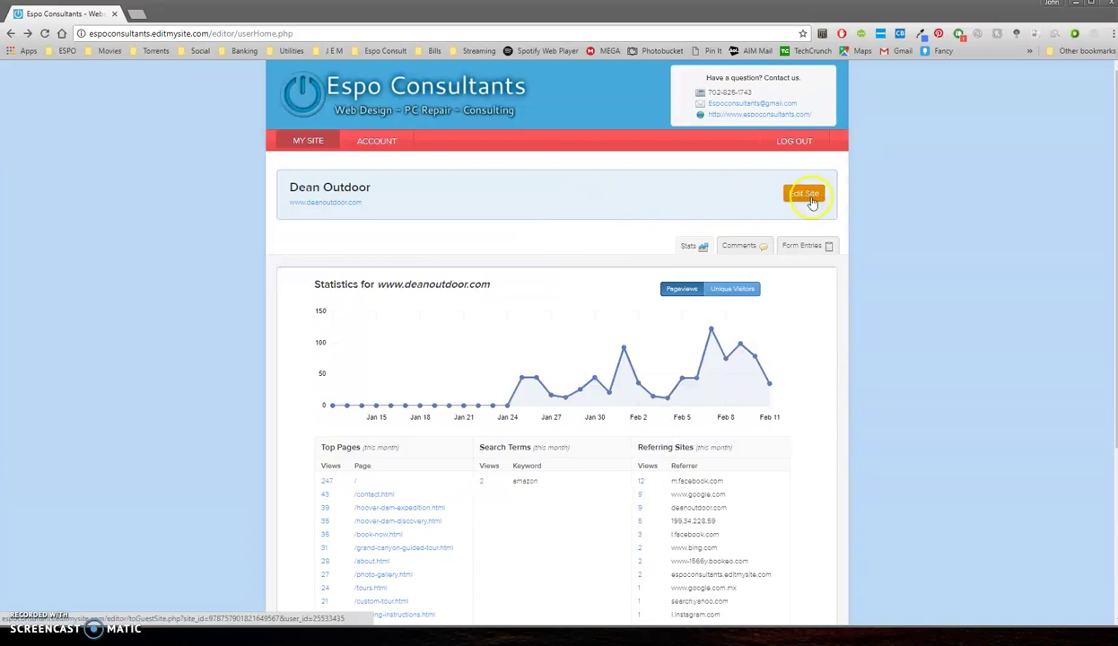
# Open the Dean Outdoor site in the EditMySite editor from the statistics page.
pyautogui.click(796, 195)
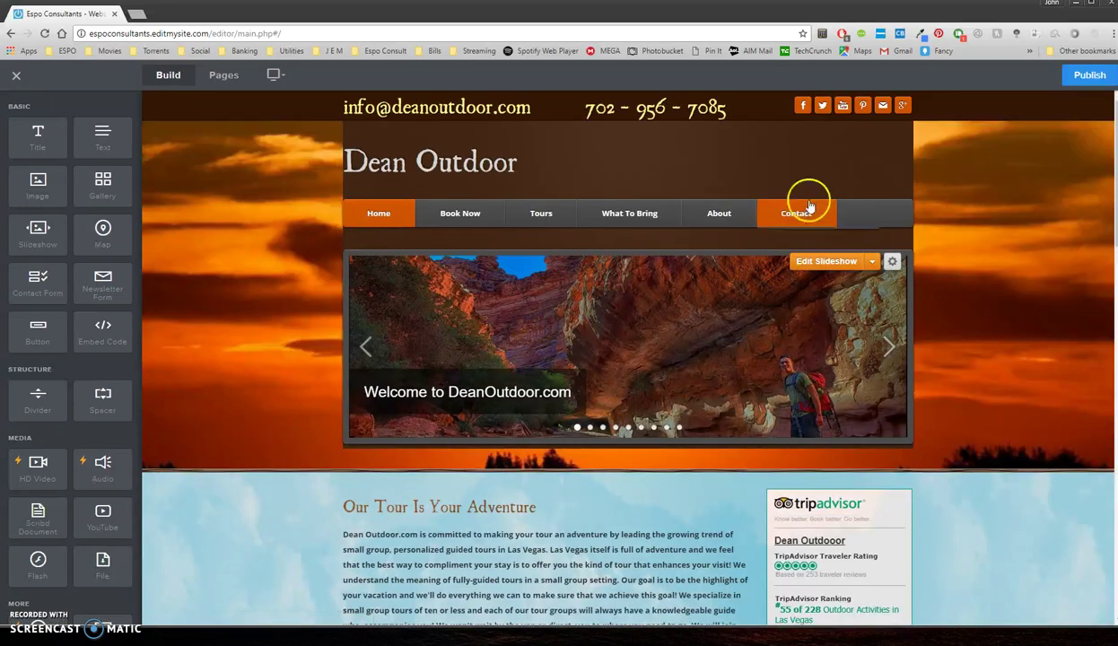
# Open the Blog page from the Pages list and look over its settings.
pyautogui.moveTo(796, 207)
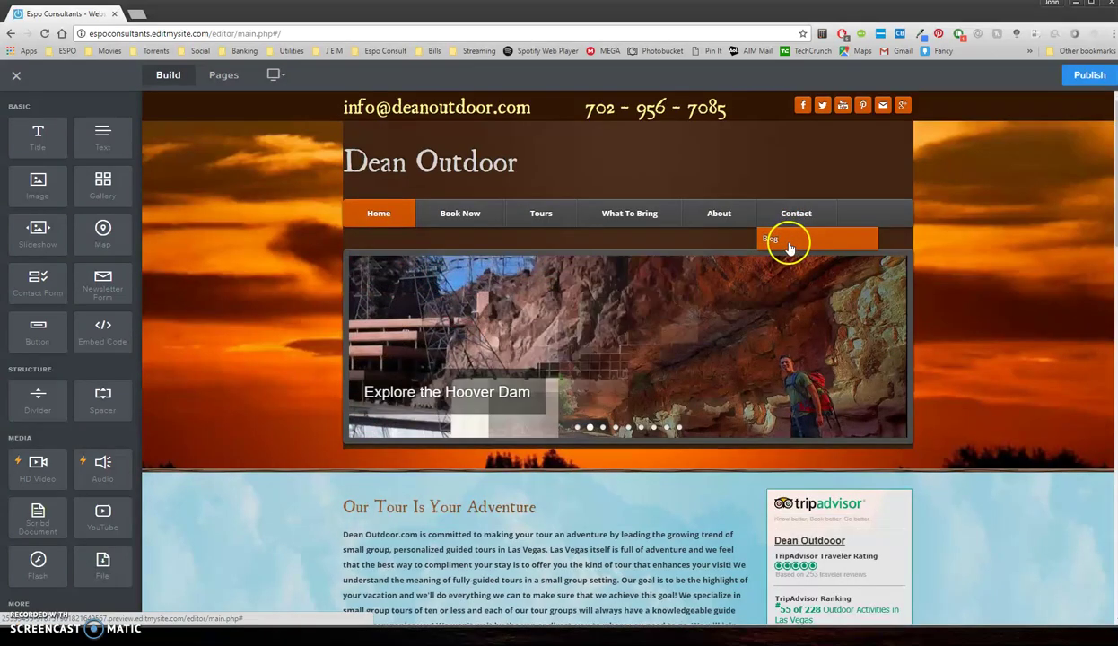
pyautogui.click(223, 78)
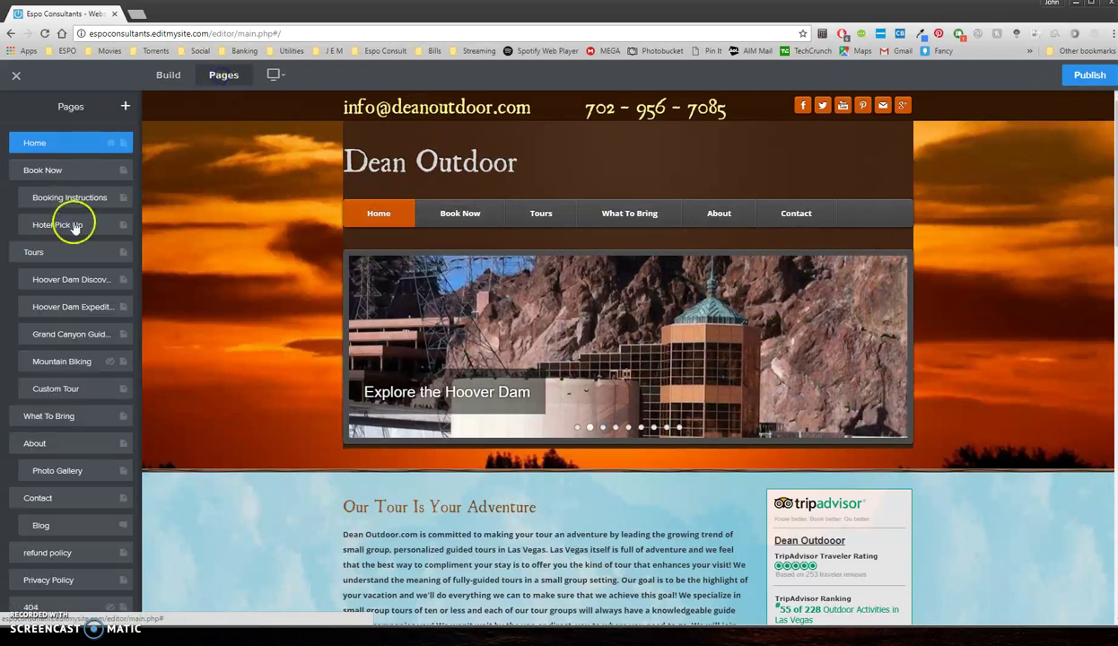
pyautogui.click(90, 525)
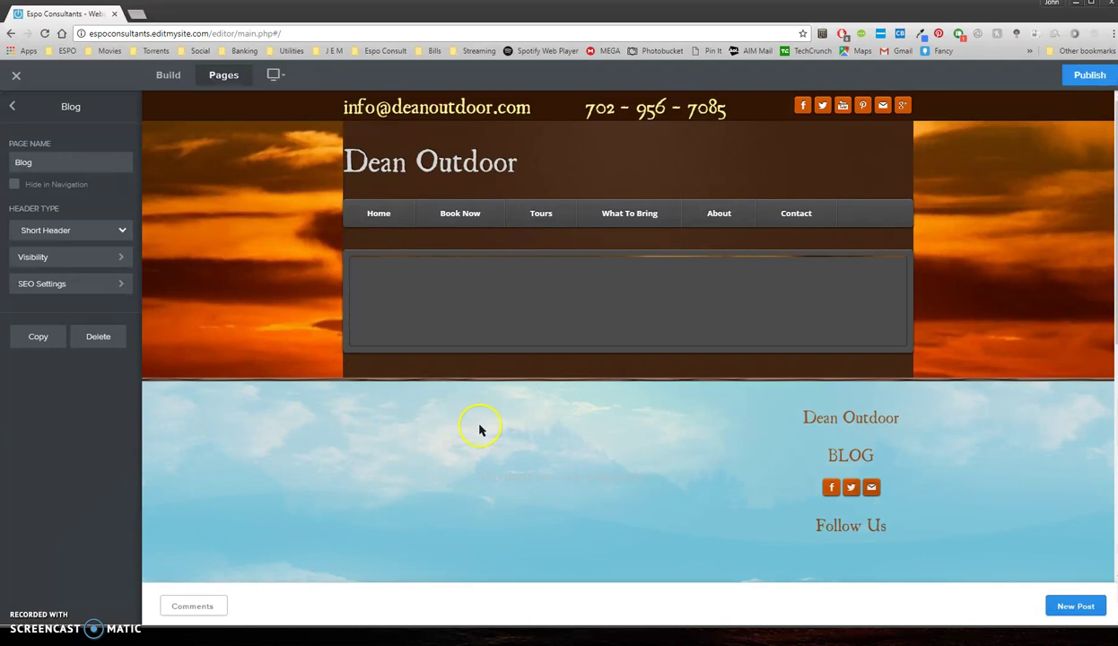
pyautogui.scroll(-1, 667, 417)
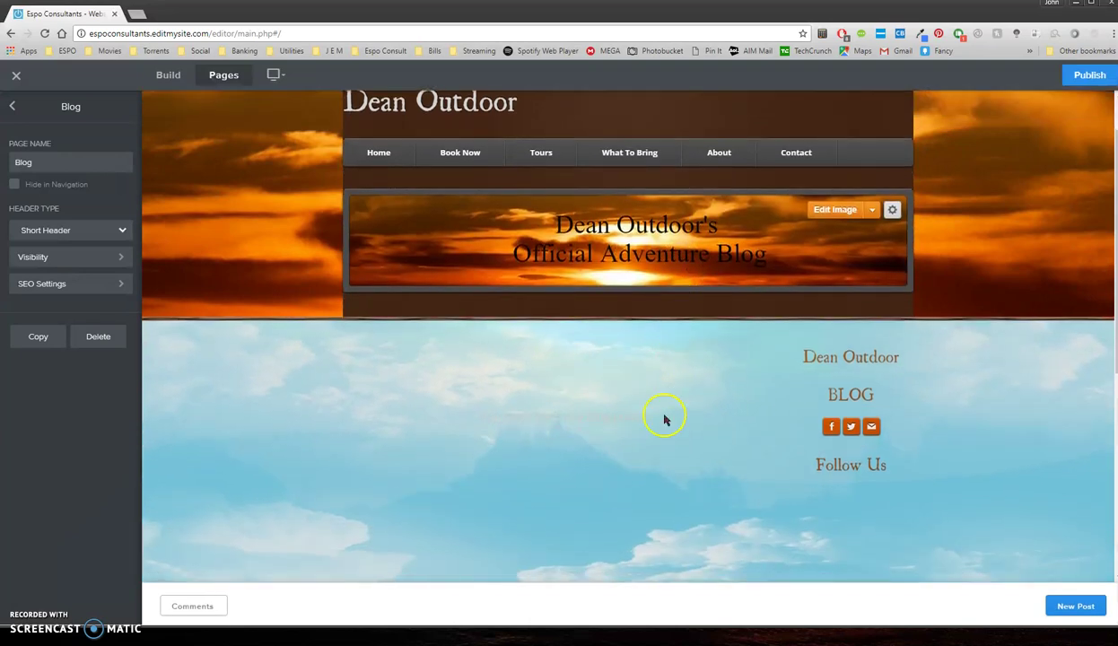
pyautogui.scroll(1, 671, 439)
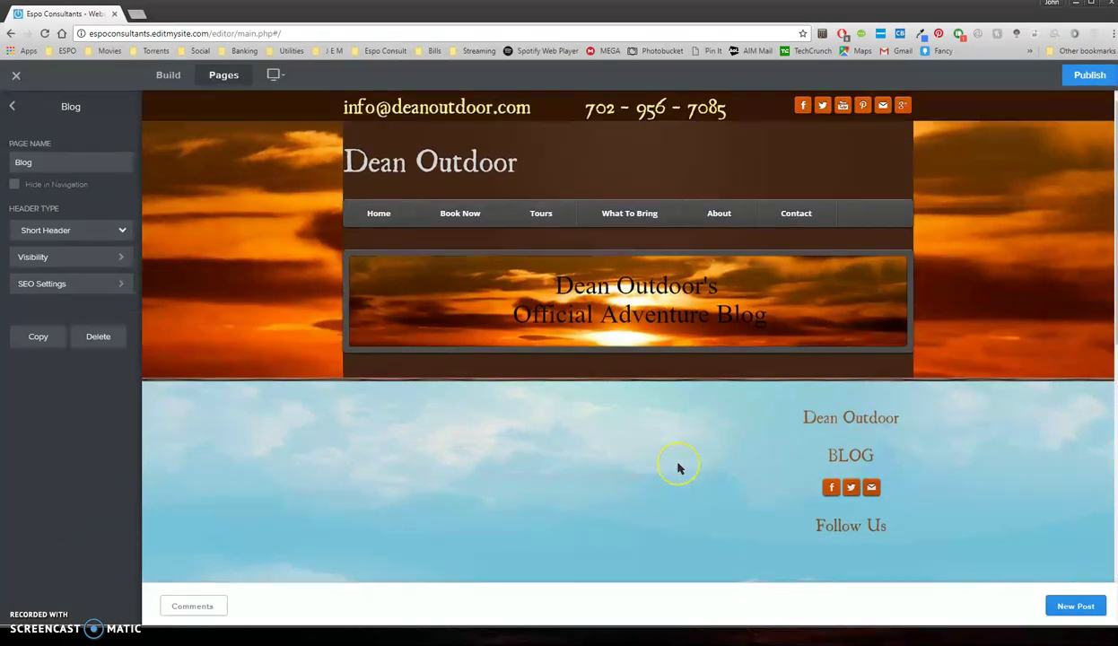
pyautogui.scroll(-1, 680, 467)
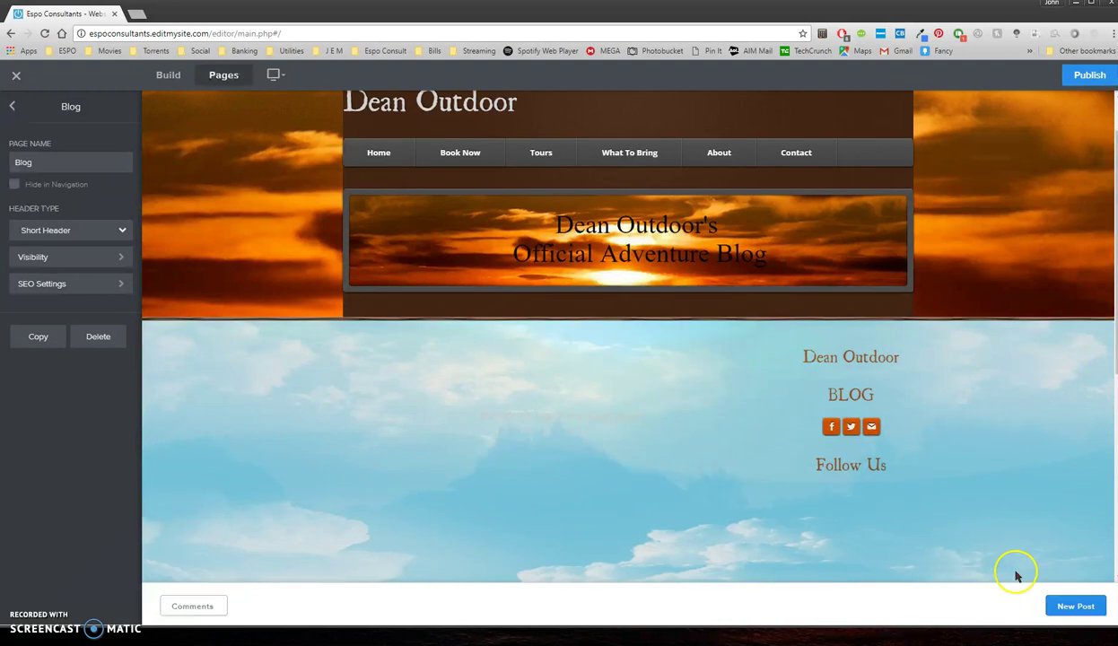
# Start a new blog post titled 'New Updated Website'.
pyautogui.click(1077, 608)
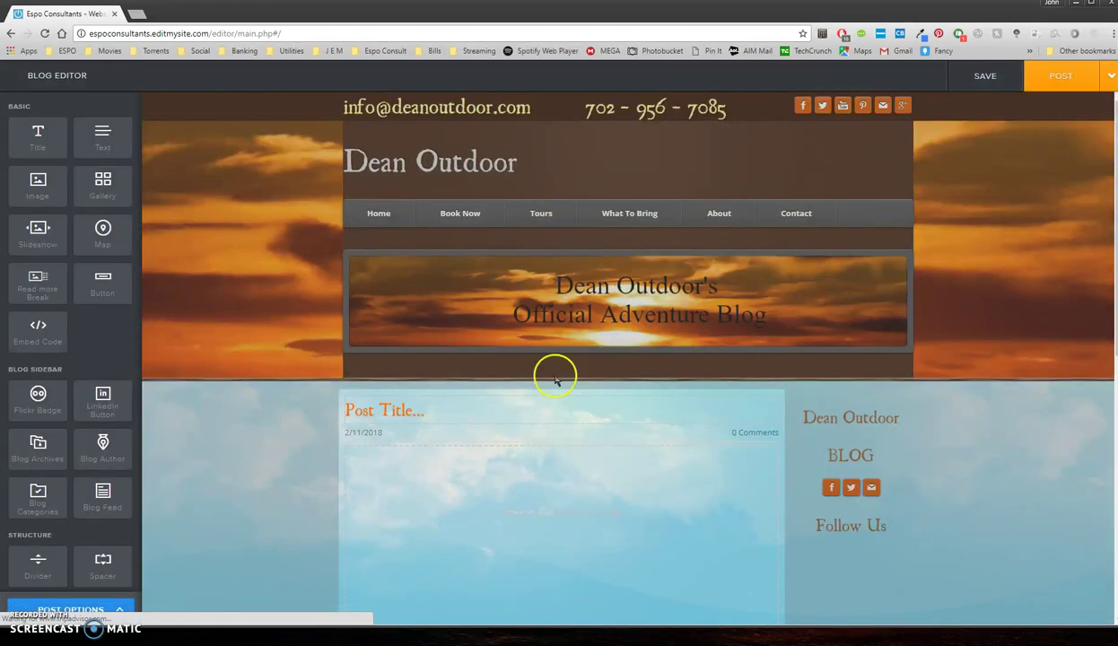
pyautogui.scroll(-3, 521, 457)
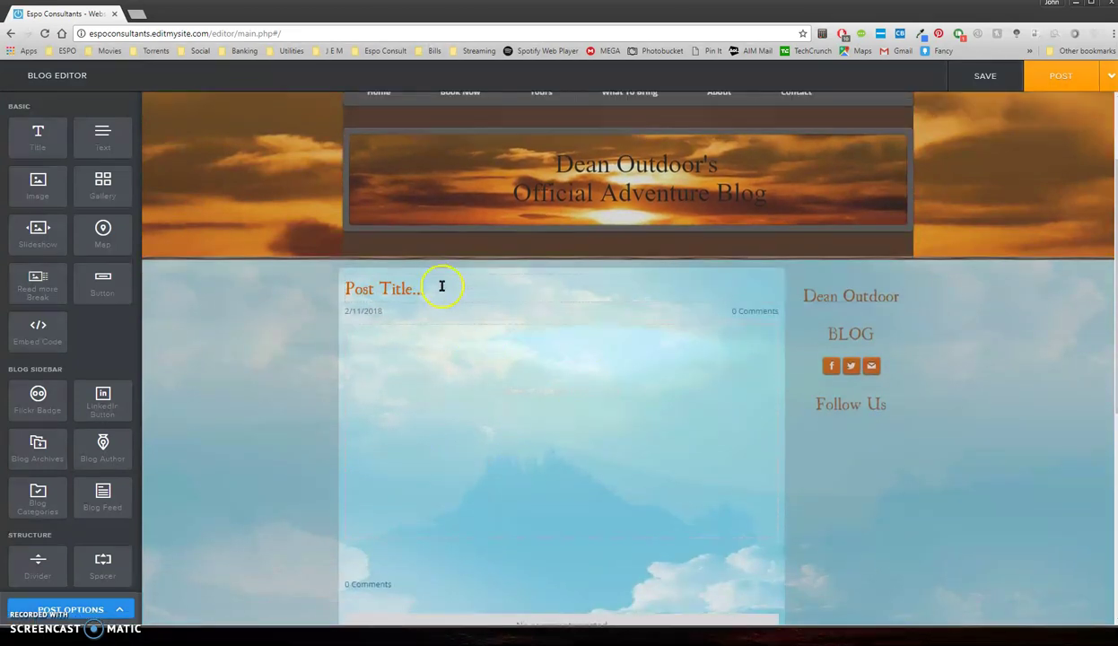
pyautogui.click(438, 287)
pyautogui.click(413, 289)
pyautogui.write('New Updated website')
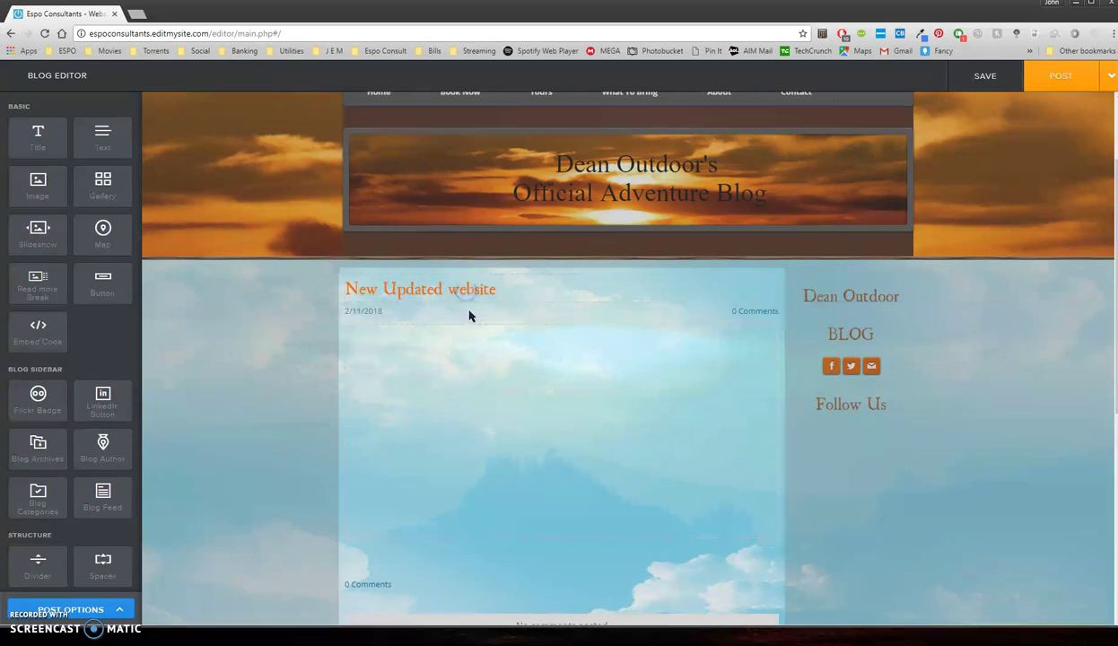
pyautogui.press('BackSpace')
pyautogui.write('W')
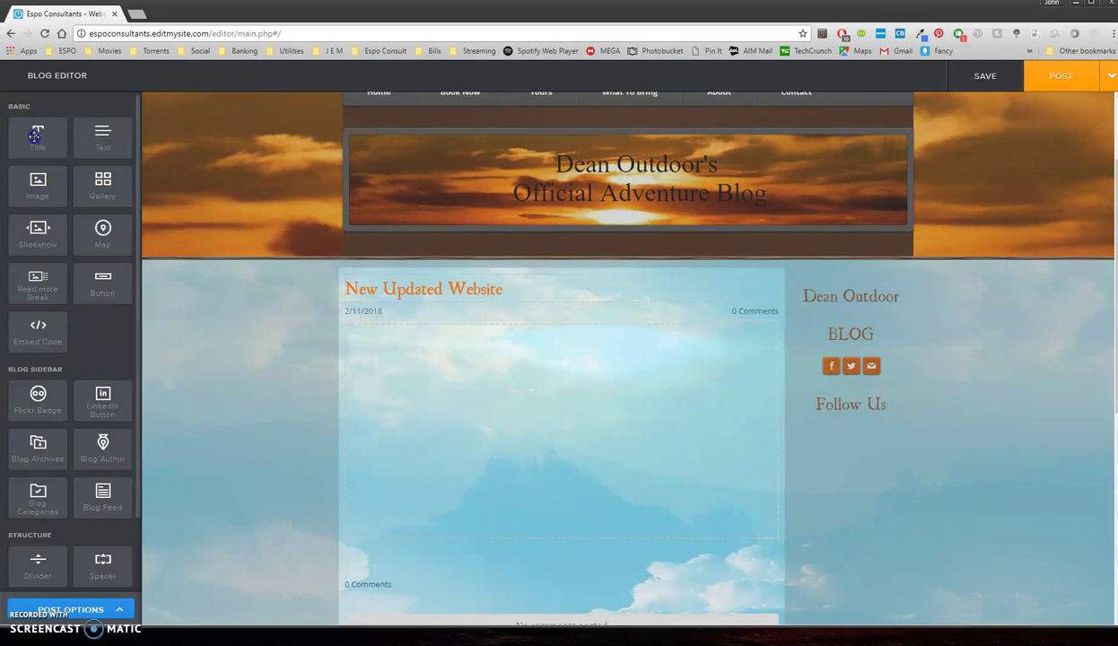
# Add a Title block reading 'This can be whatever you want' to the post.
pyautogui.moveTo(37, 135)
pyautogui.mouseDown()
pyautogui.moveTo(41, 157)
pyautogui.moveTo(350, 317)
pyautogui.moveTo(485, 363)
pyautogui.moveTo(494, 392)
pyautogui.mouseUp()
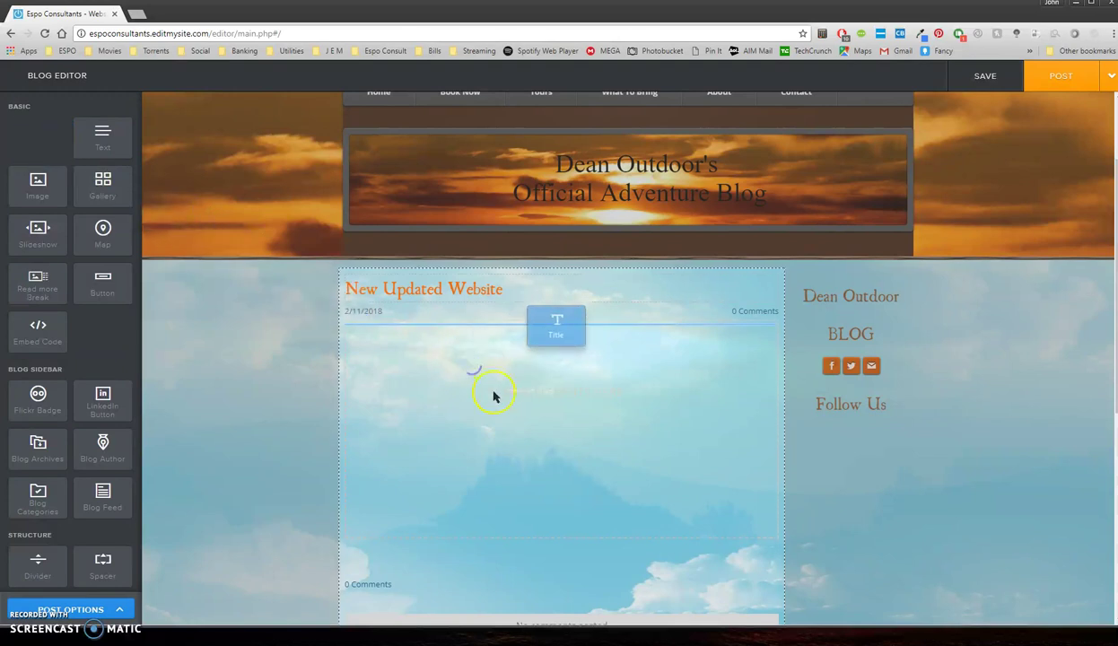
pyautogui.click(391, 344)
pyautogui.write('This can be whatever you want')
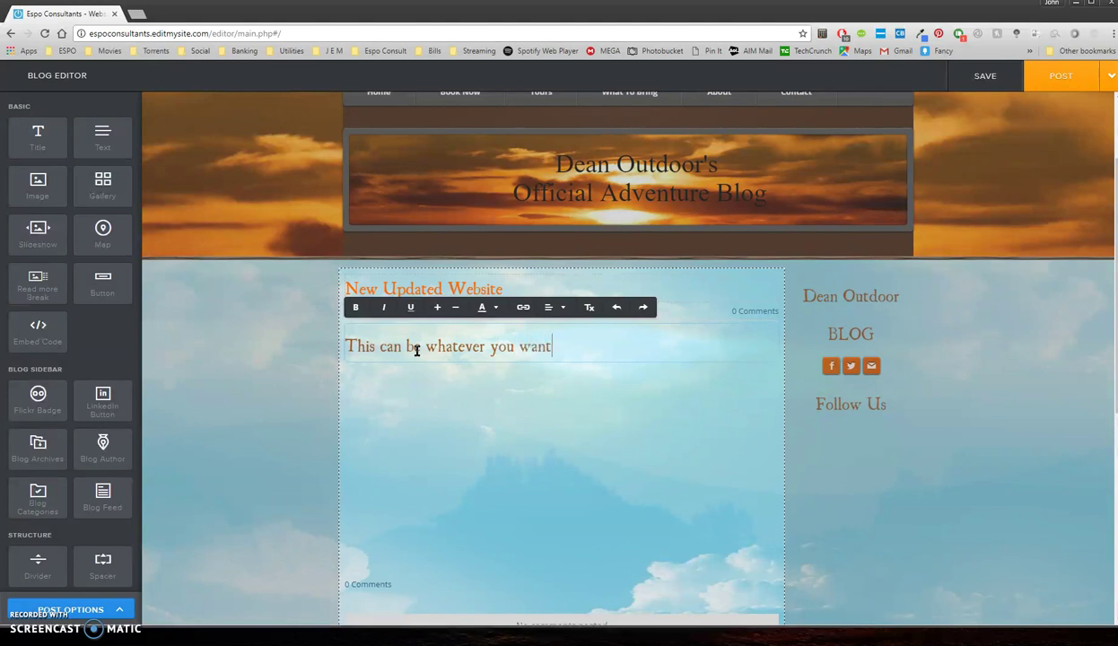
pyautogui.click(654, 463)
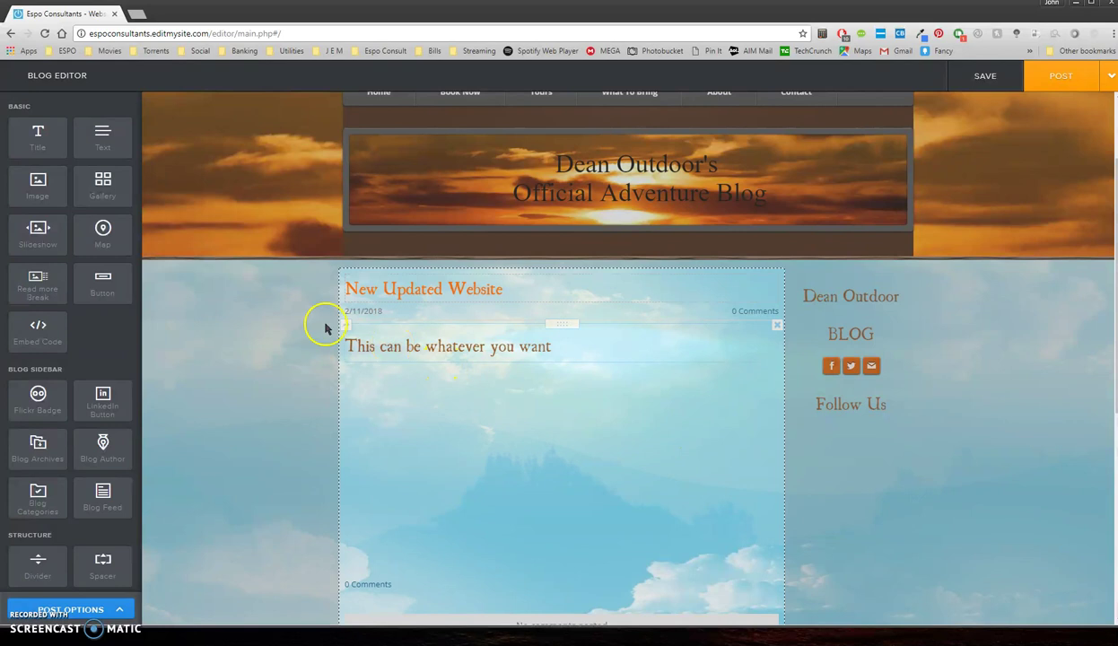
# Add a Text block with 'this will be the body of your blog.' pasted several times.
pyautogui.moveTo(85, 130)
pyautogui.mouseDown()
pyautogui.moveTo(337, 345)
pyautogui.moveTo(414, 389)
pyautogui.moveTo(452, 389)
pyautogui.mouseUp()
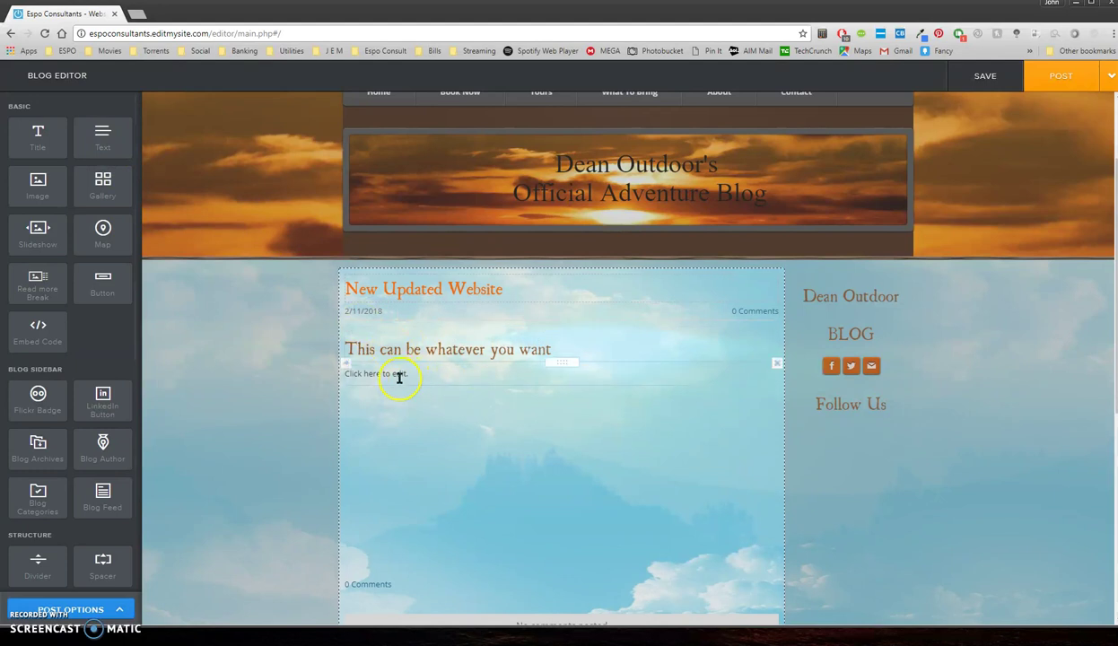
pyautogui.click(431, 376)
pyautogui.write('this will be the body of your blog.')
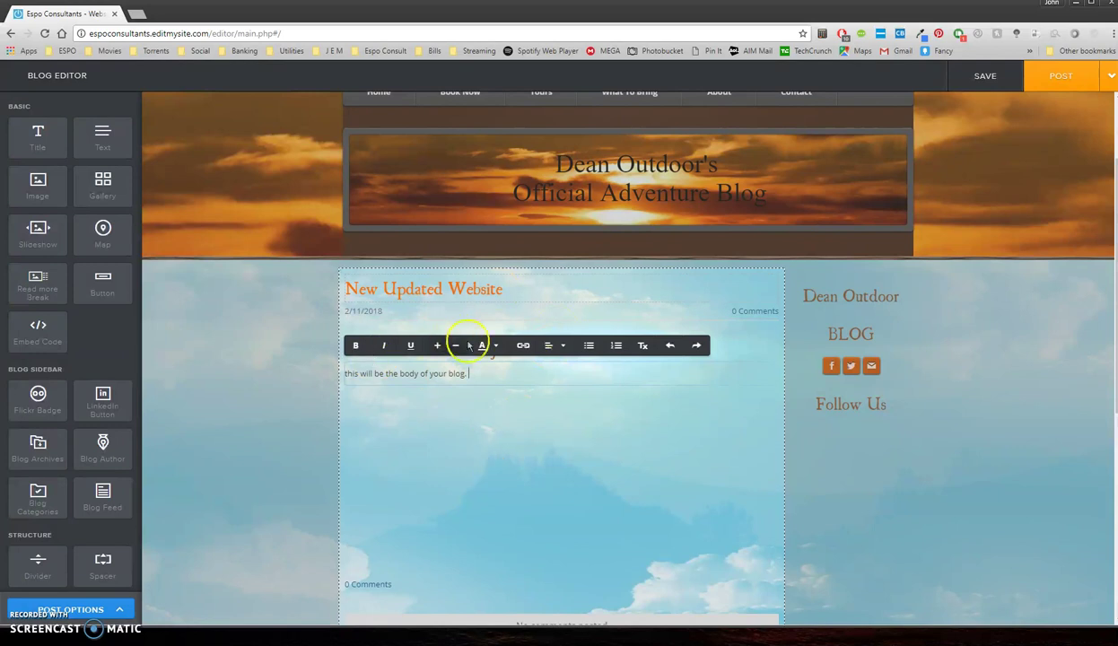
pyautogui.moveTo(485, 376); pyautogui.dragTo(344, 383)
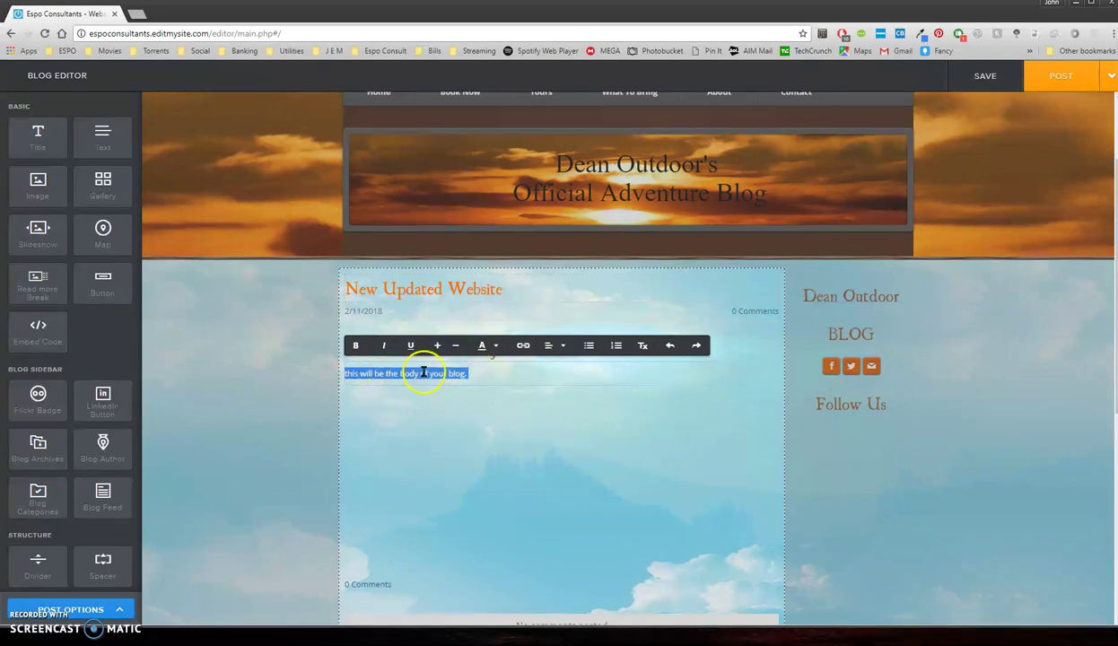
pyautogui.hotkey('ctrl', 'c')
pyautogui.hotkey('ctrl', 'v')
pyautogui.hotkey('ctrl', 'v')
pyautogui.hotkey('ctrl', 'v')
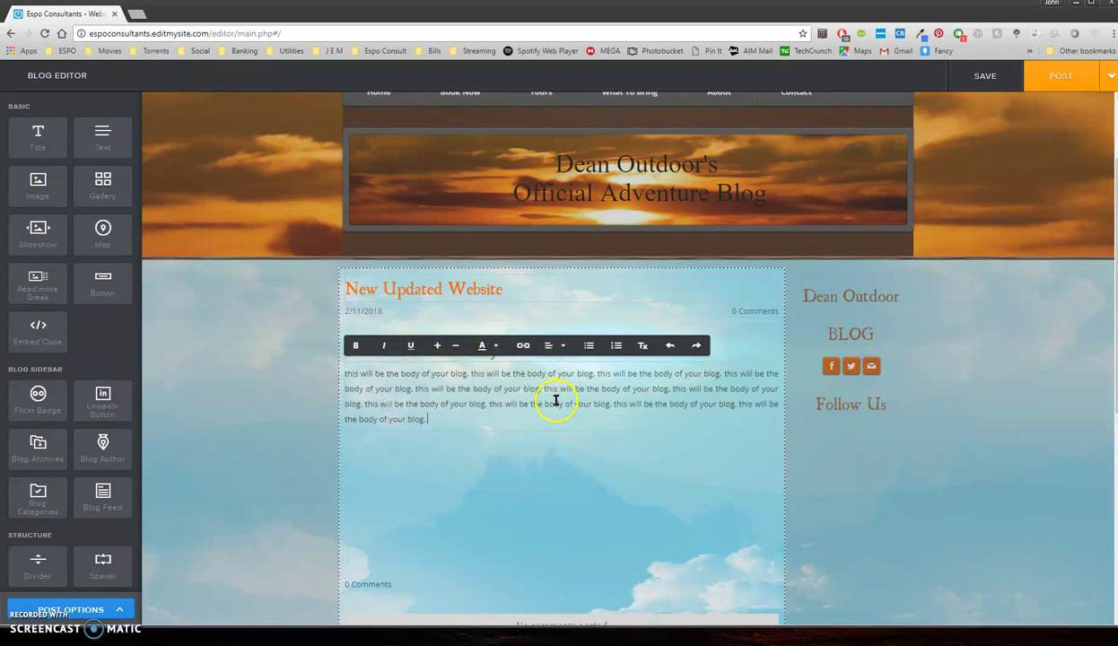
pyautogui.hotkey('ctrl', 'v')
pyautogui.hotkey('ctrl', 'v')
pyautogui.hotkey('ctrl', 'v')
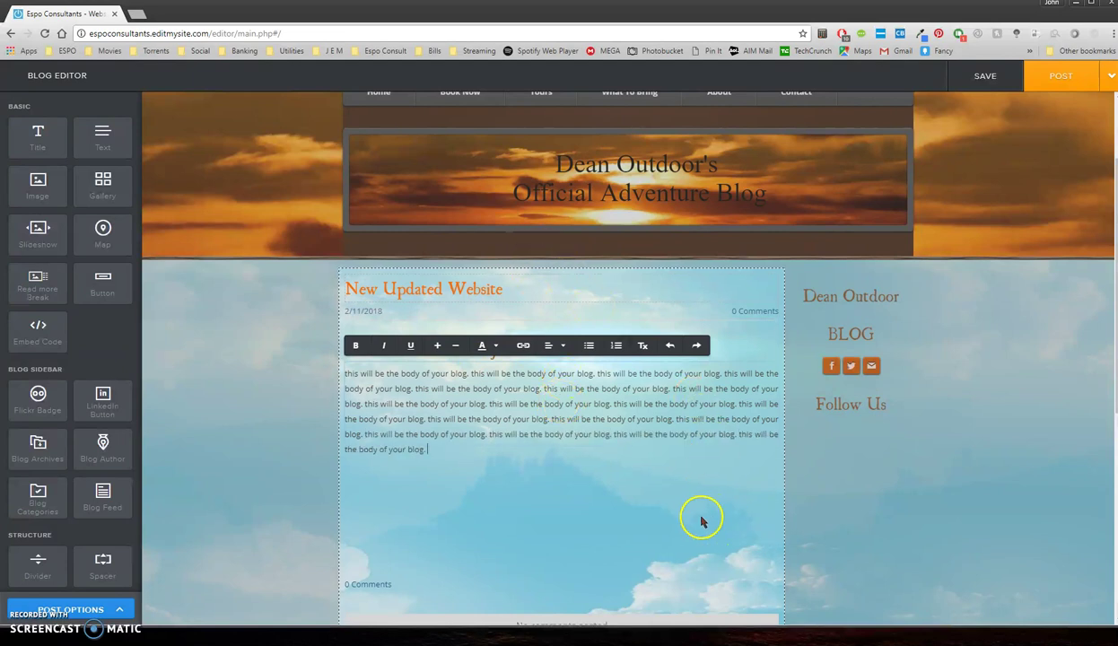
# Insert a Read More Break beneath the repeated body text.
pyautogui.click(701, 521)
pyautogui.scroll(-1, 433, 390)
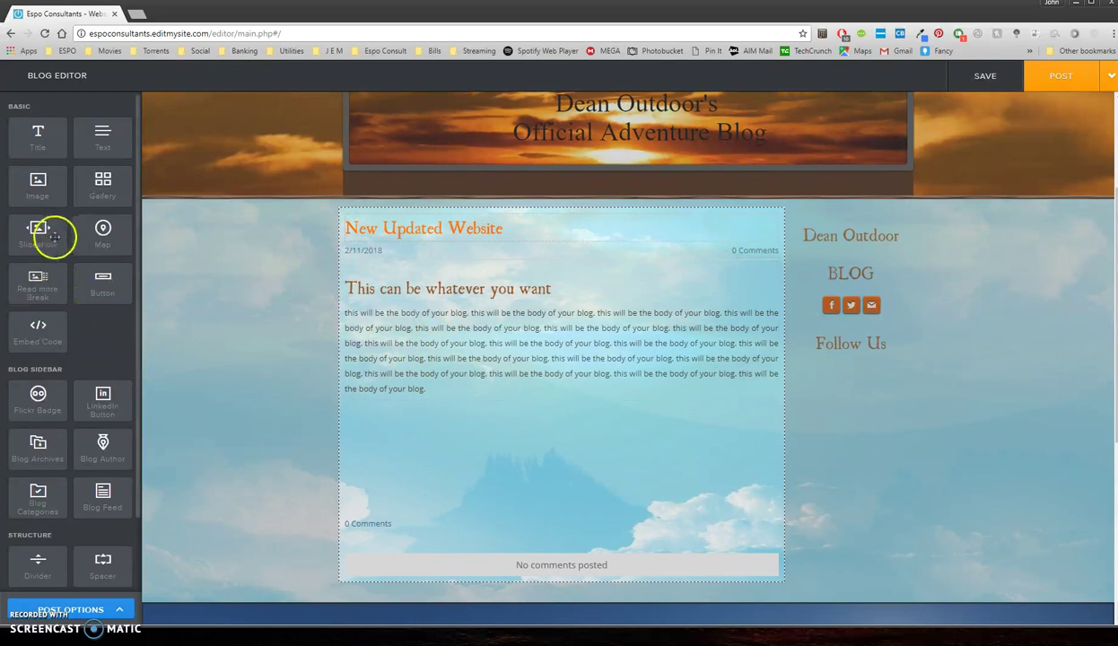
pyautogui.scroll(-1, 56, 260)
pyautogui.scroll(1, 54, 275)
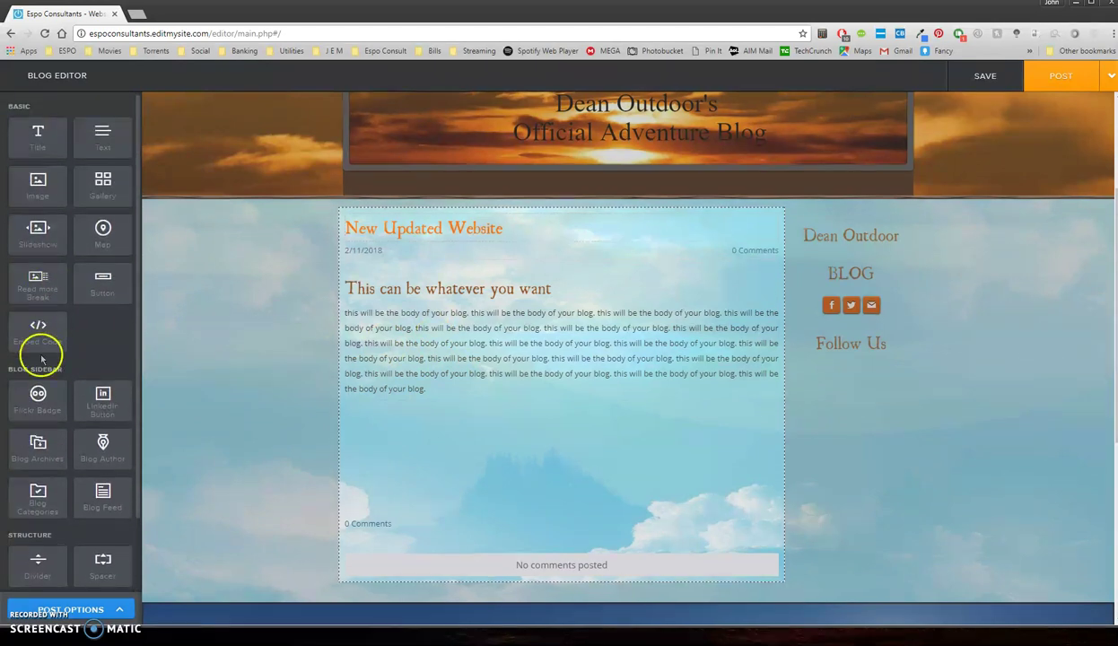
pyautogui.scroll(-3, 67, 359)
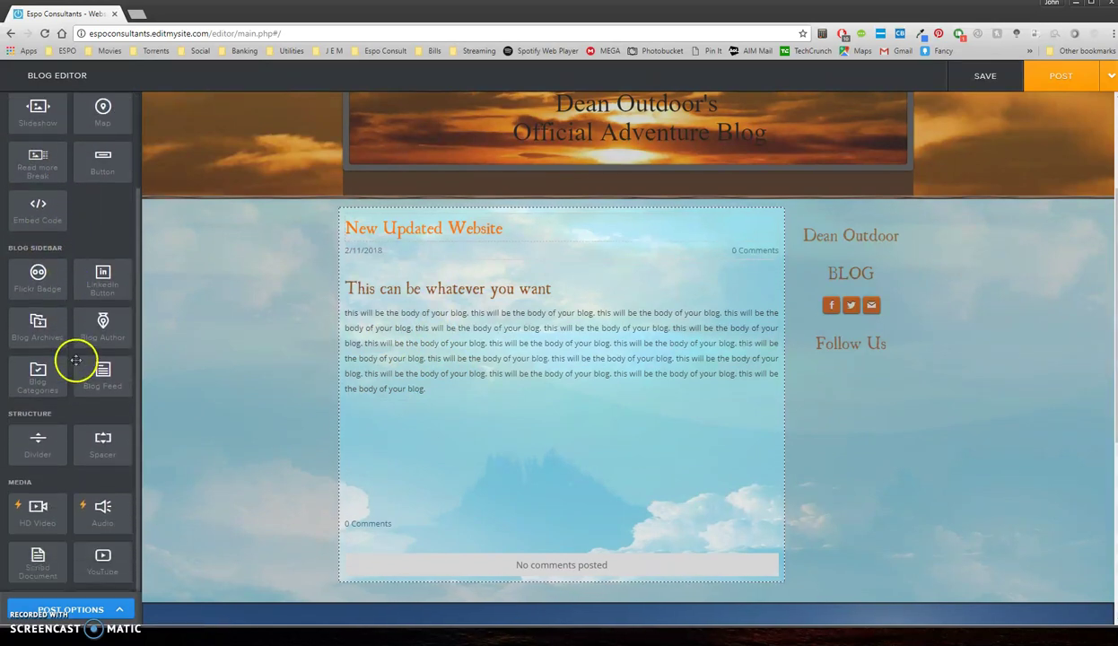
pyautogui.scroll(-4, 76, 360)
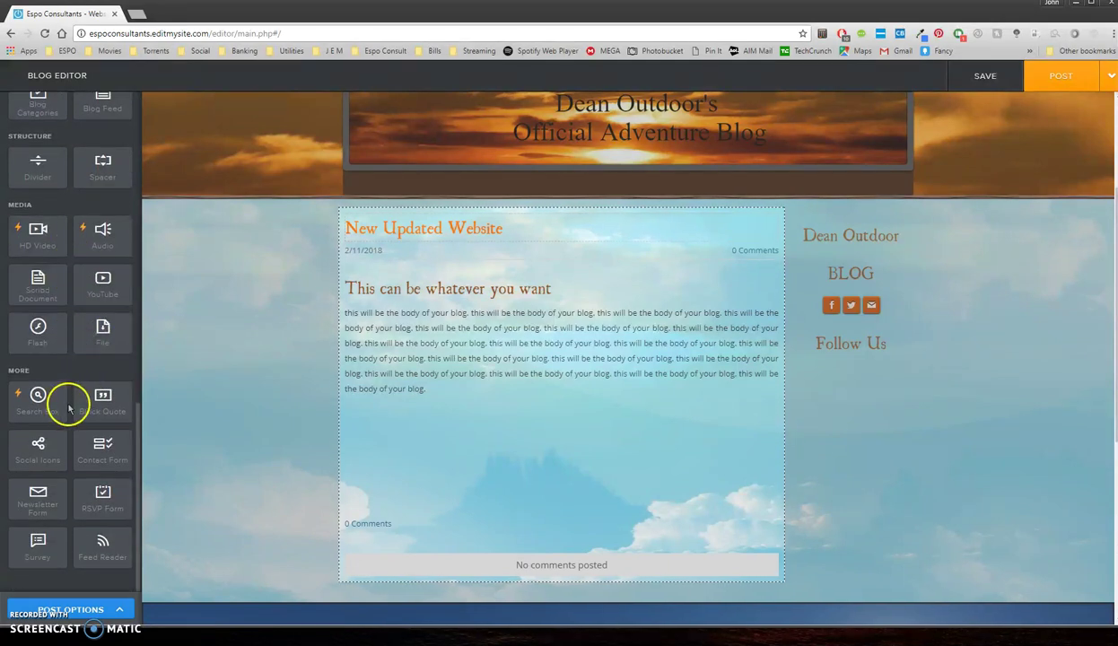
pyautogui.scroll(1, 70, 404)
pyautogui.scroll(1, 77, 402)
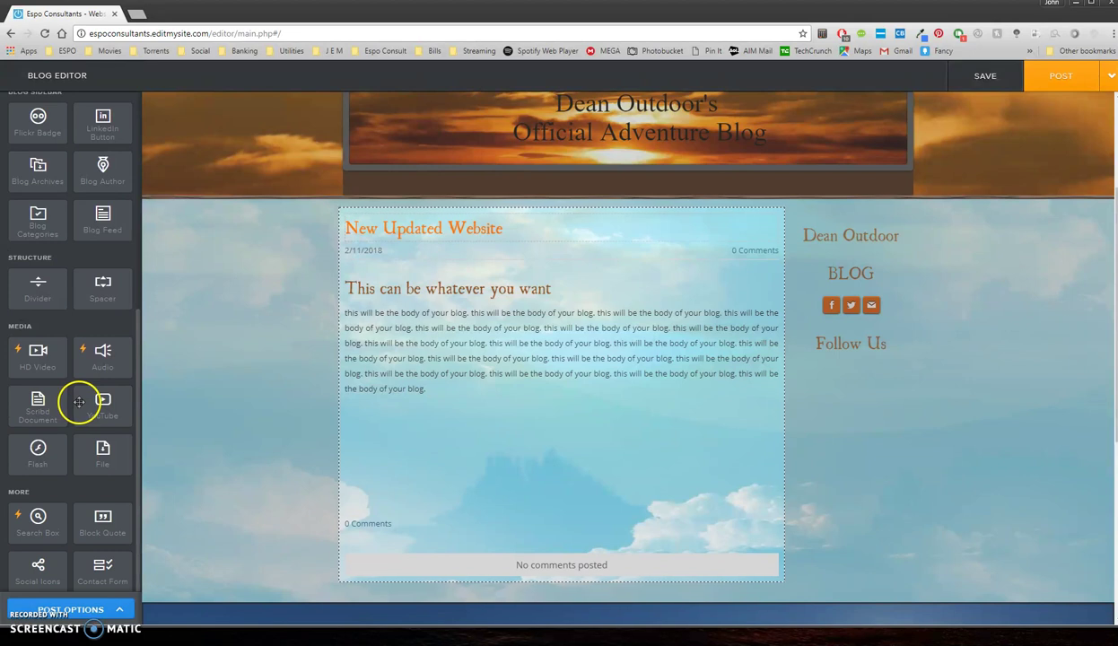
pyautogui.scroll(1, 80, 402)
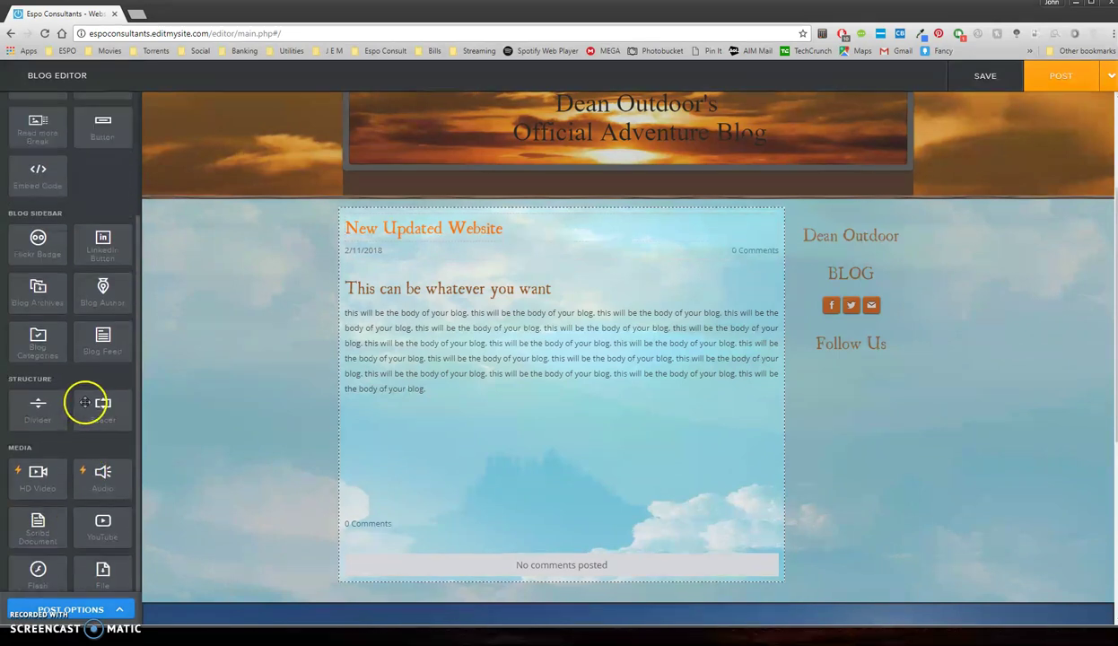
pyautogui.scroll(2, 85, 401)
pyautogui.scroll(1, 85, 400)
pyautogui.moveTo(51, 250); pyautogui.dragTo(410, 410)
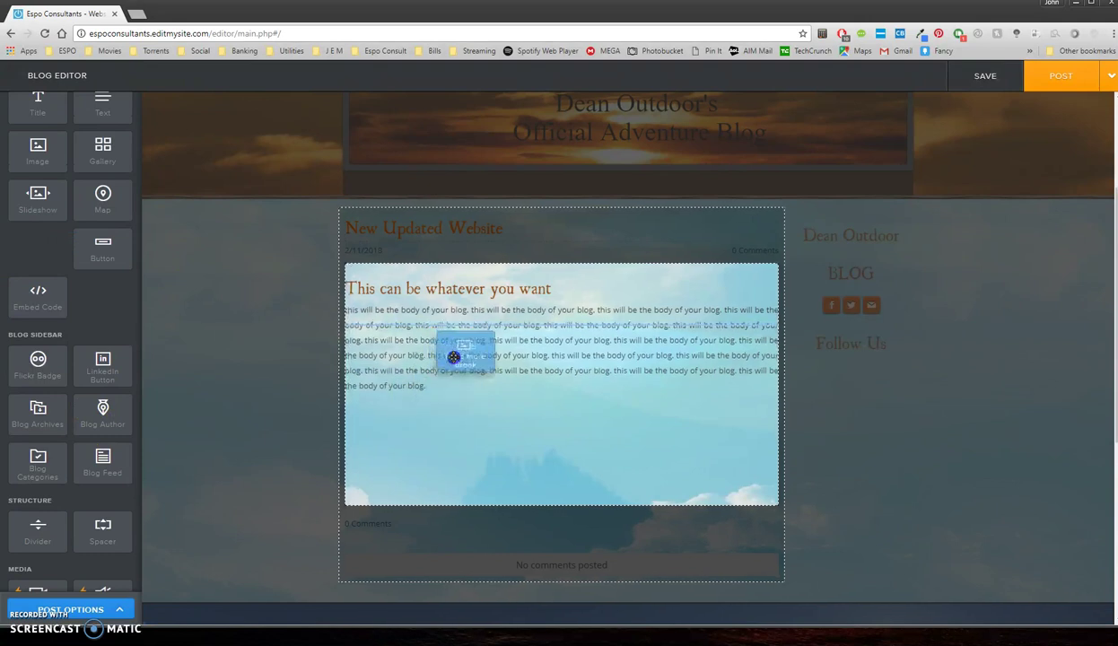
pyautogui.moveTo(482, 409); pyautogui.dragTo(524, 429)
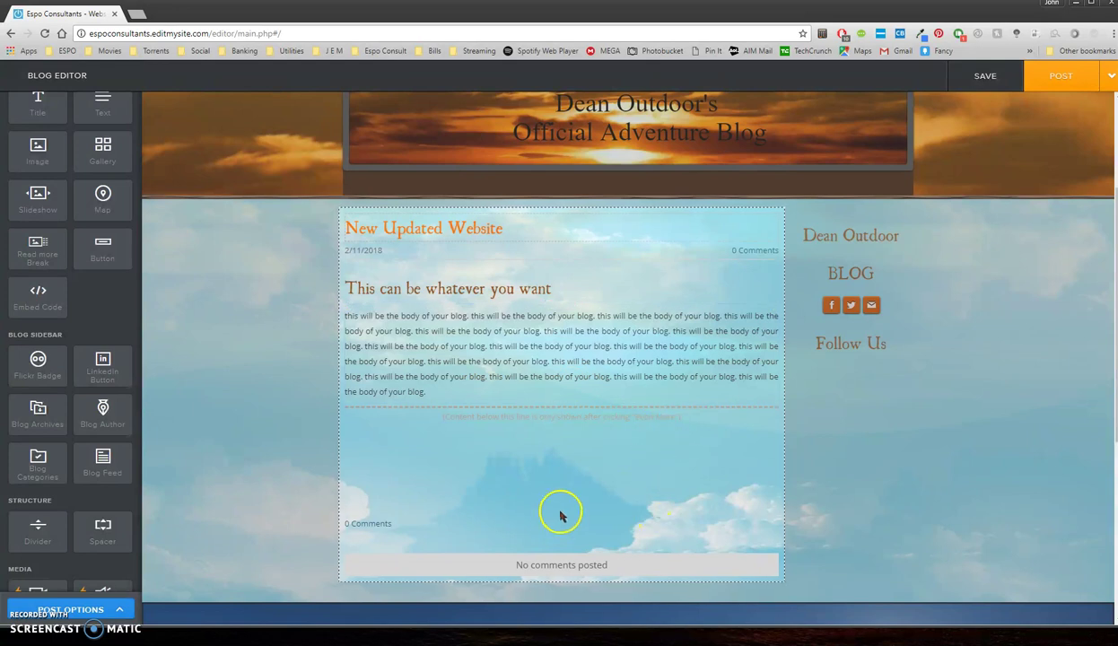
# Add a bulleted text block of repeated body sentences below the Read More break.
pyautogui.moveTo(77, 107); pyautogui.dragTo(544, 509)
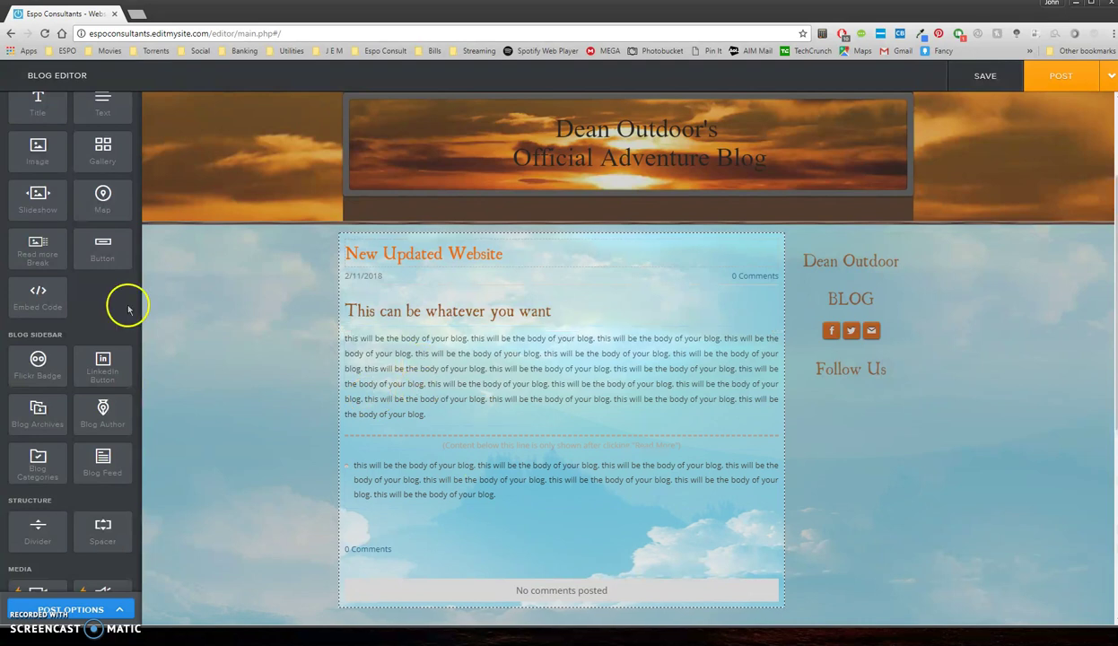
pyautogui.scroll(2, 81, 301)
pyautogui.moveTo(27, 182)
pyautogui.mouseDown()
pyautogui.moveTo(105, 222)
pyautogui.moveTo(366, 489)
pyautogui.moveTo(424, 501)
pyautogui.mouseUp()
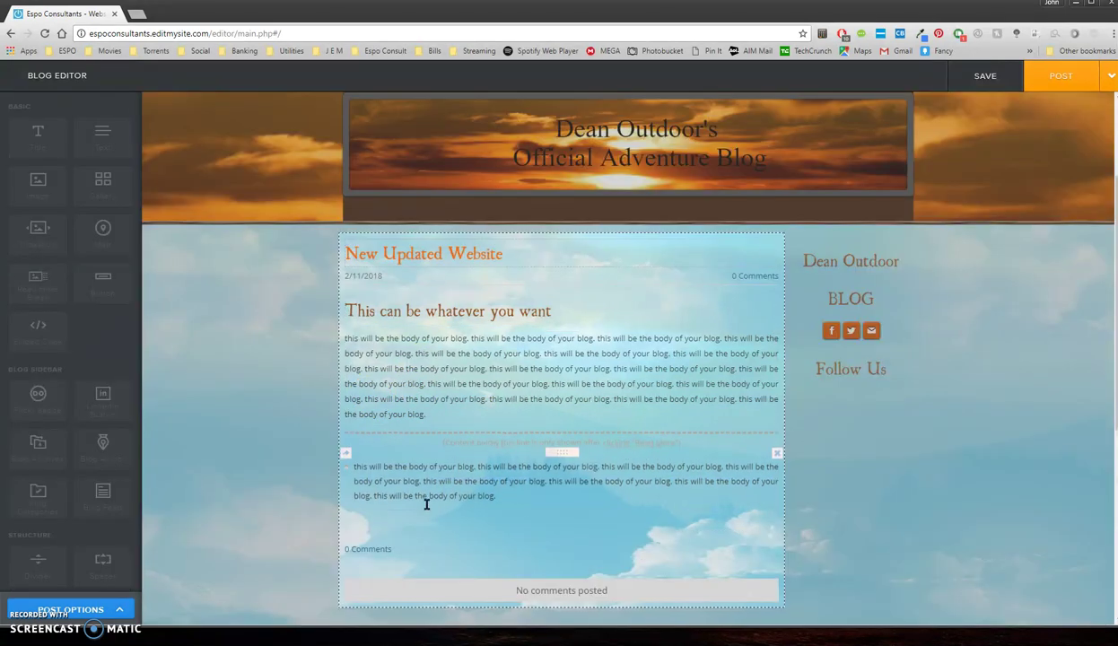
pyautogui.click(388, 499)
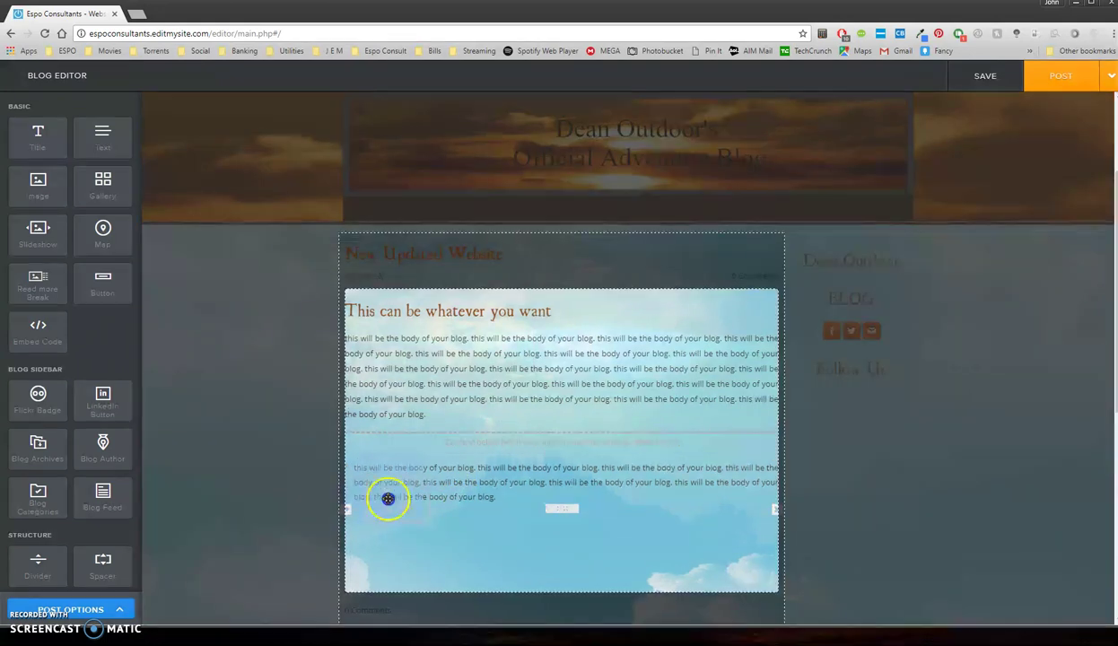
pyautogui.click(401, 500)
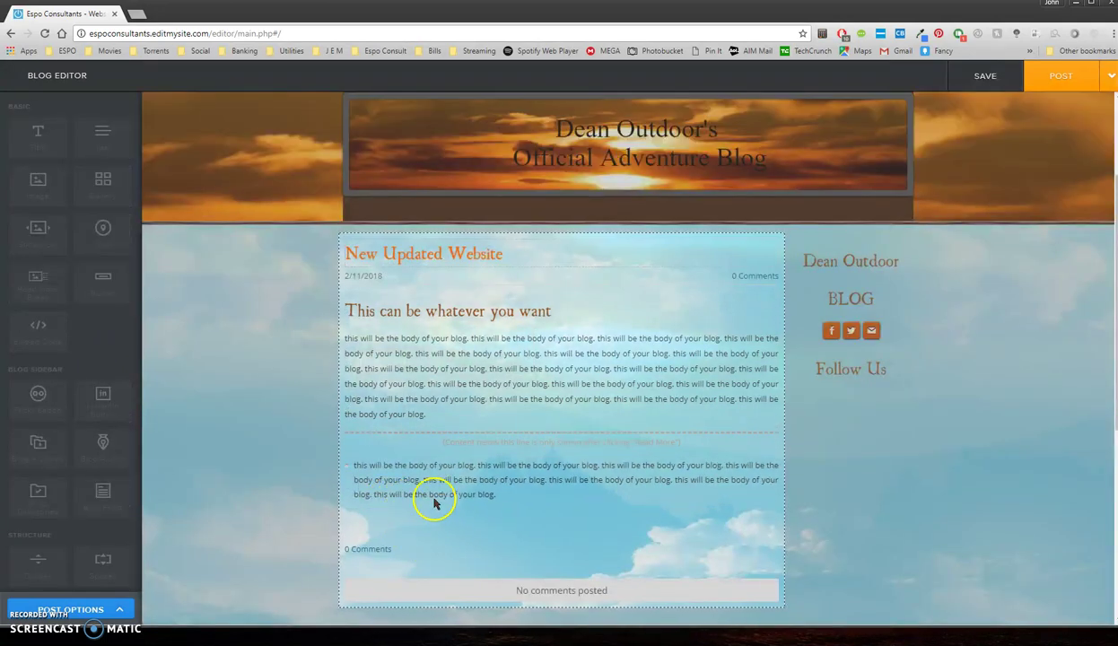
# Upload the grand2 canyon photo from the computer into the post's image block.
pyautogui.click(395, 495)
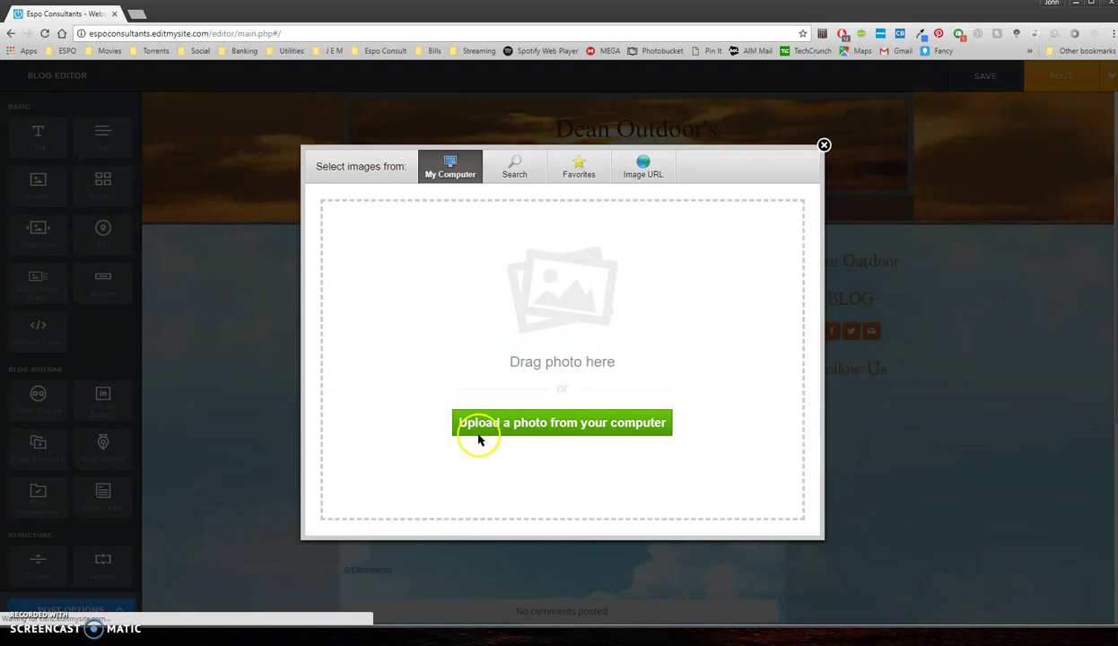
pyautogui.click(478, 435)
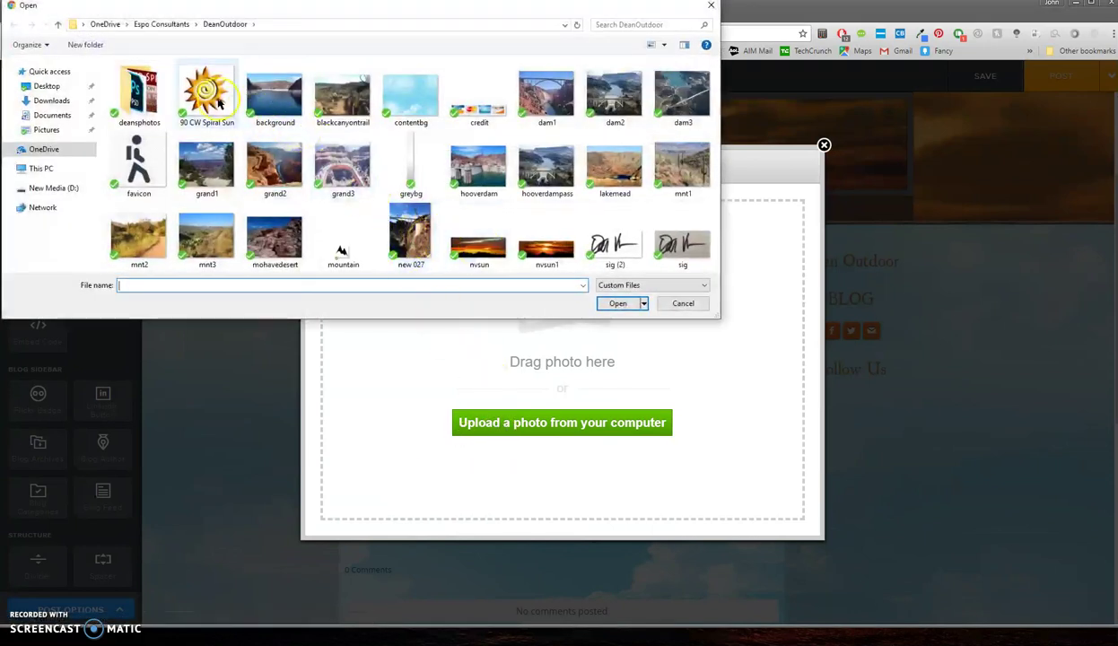
pyautogui.doubleClick(265, 161)
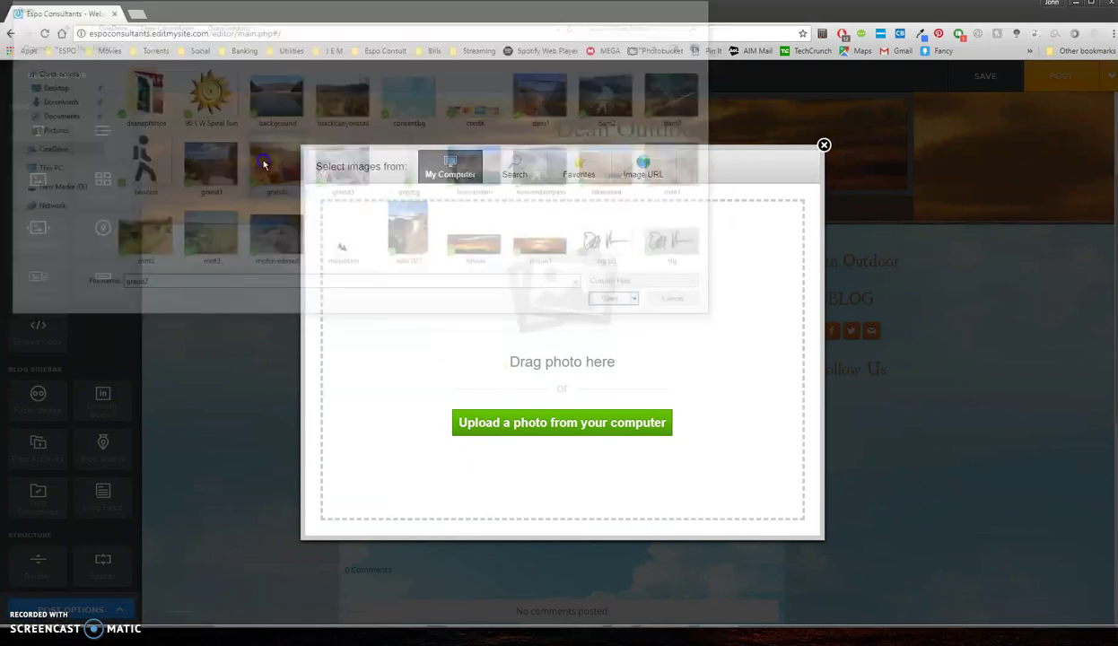
# Widen the text column beside the photo and publish the post.
pyautogui.scroll(-1, 628, 466)
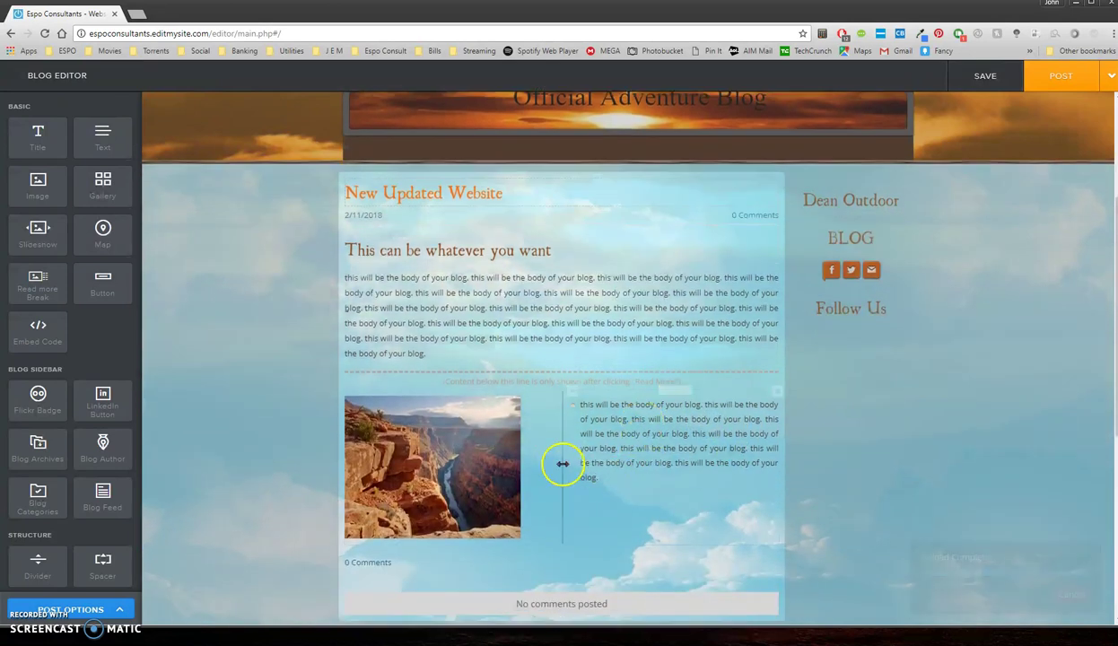
pyautogui.moveTo(563, 462)
pyautogui.mouseDown()
pyautogui.moveTo(564, 449)
pyautogui.moveTo(533, 448)
pyautogui.mouseUp()
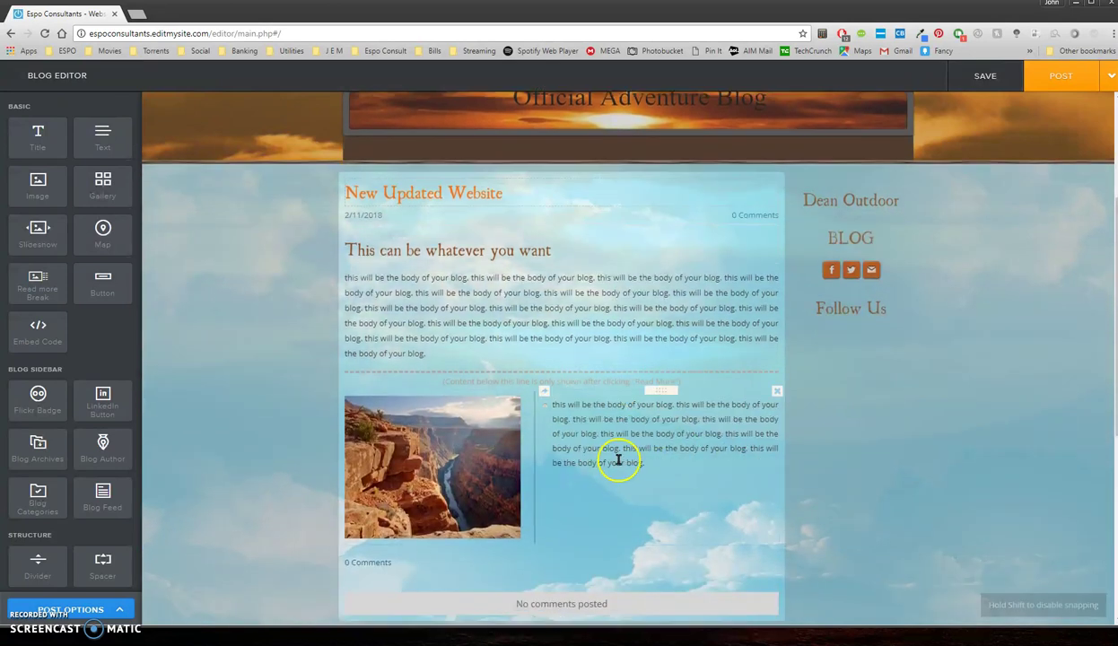
pyautogui.scroll(-1, 628, 453)
pyautogui.click(680, 401)
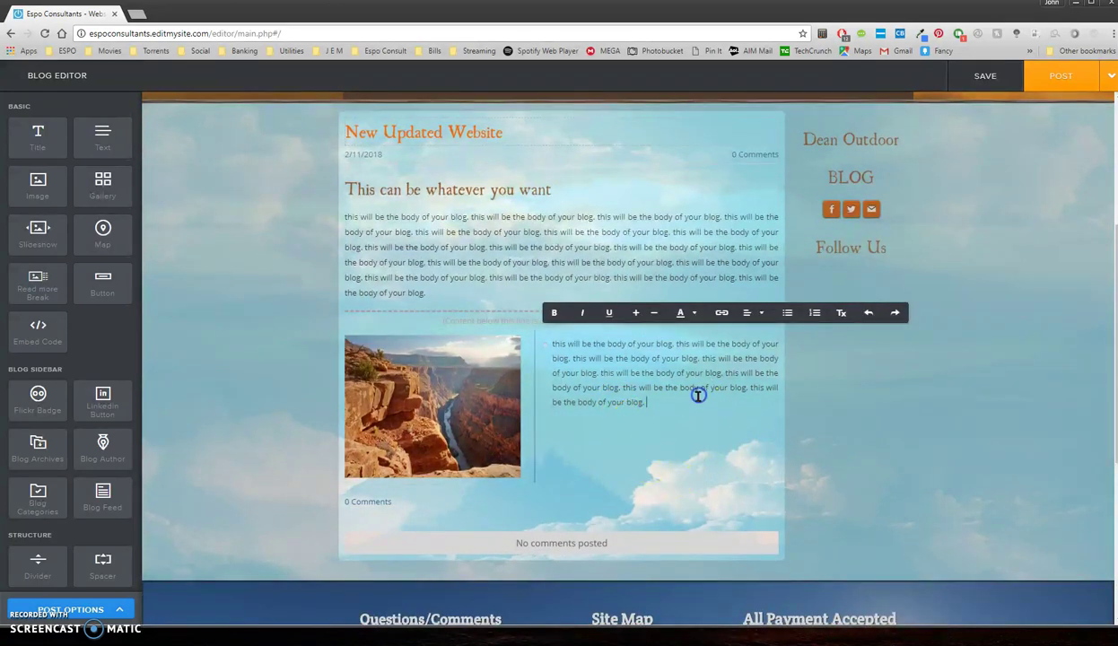
pyautogui.click(855, 459)
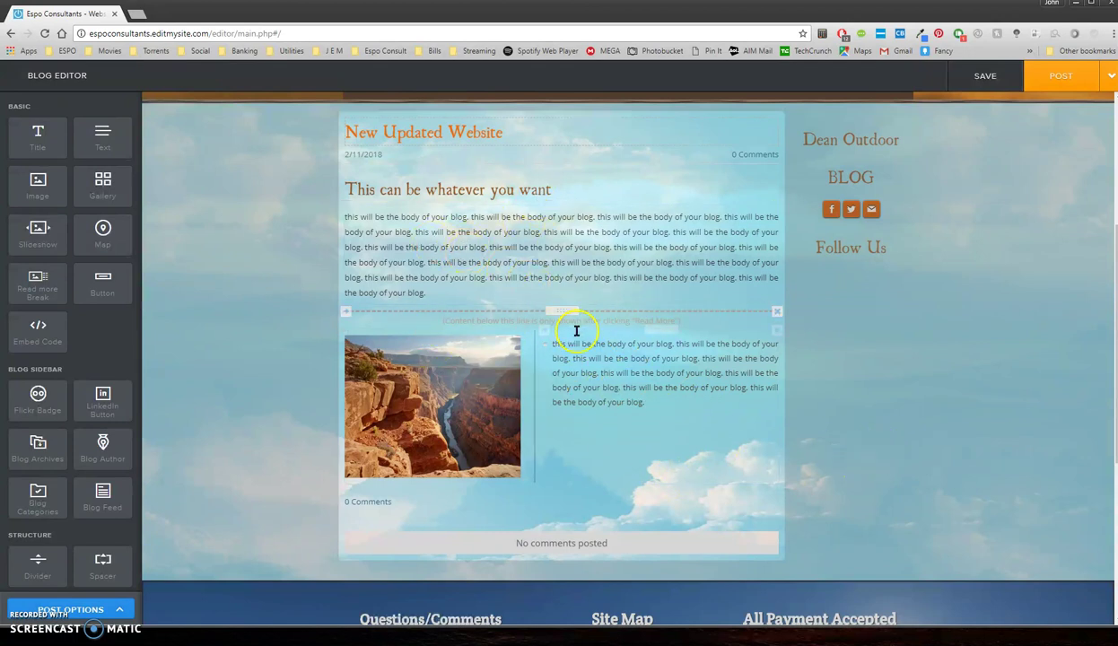
pyautogui.click(1075, 82)
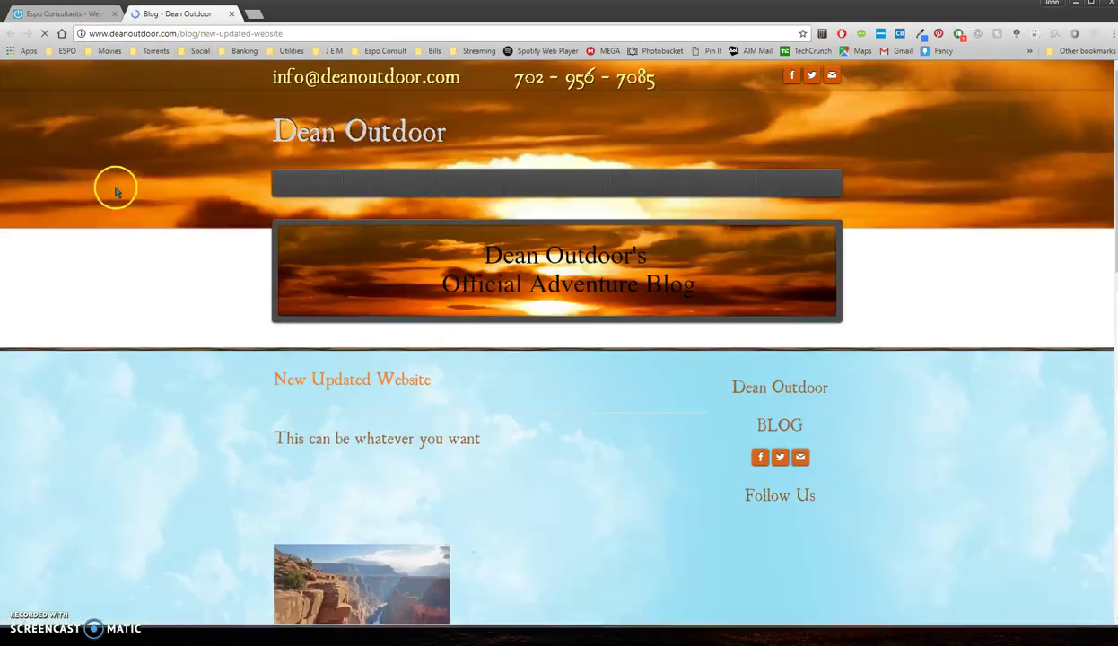
# Scroll through the live 'New Updated Website' post on deanoutdoor.com.
pyautogui.scroll(-1, 171, 377)
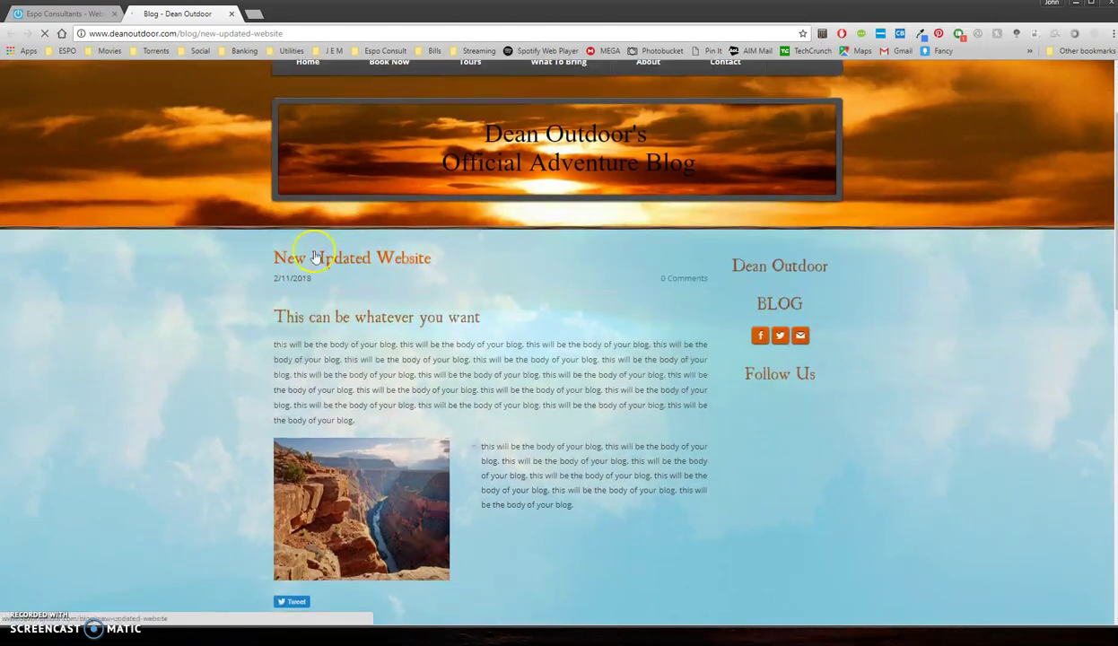
pyautogui.moveTo(325, 258); pyautogui.dragTo(243, 306)
pyautogui.scroll(-1, 375, 449)
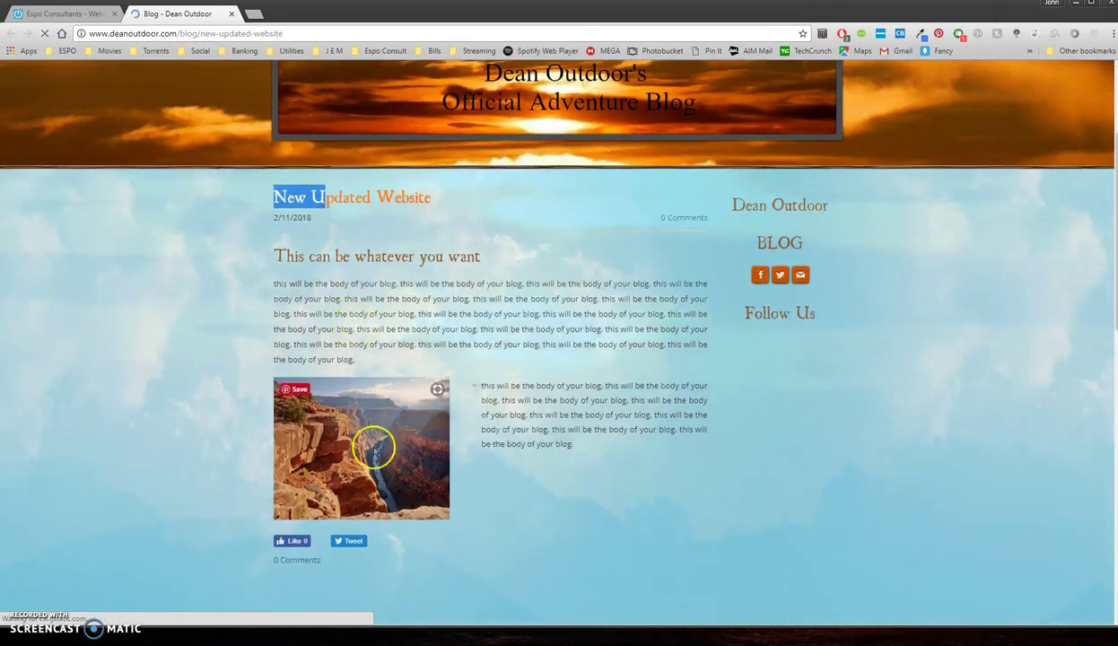
pyautogui.scroll(-1, 435, 374)
pyautogui.scroll(-5, 544, 391)
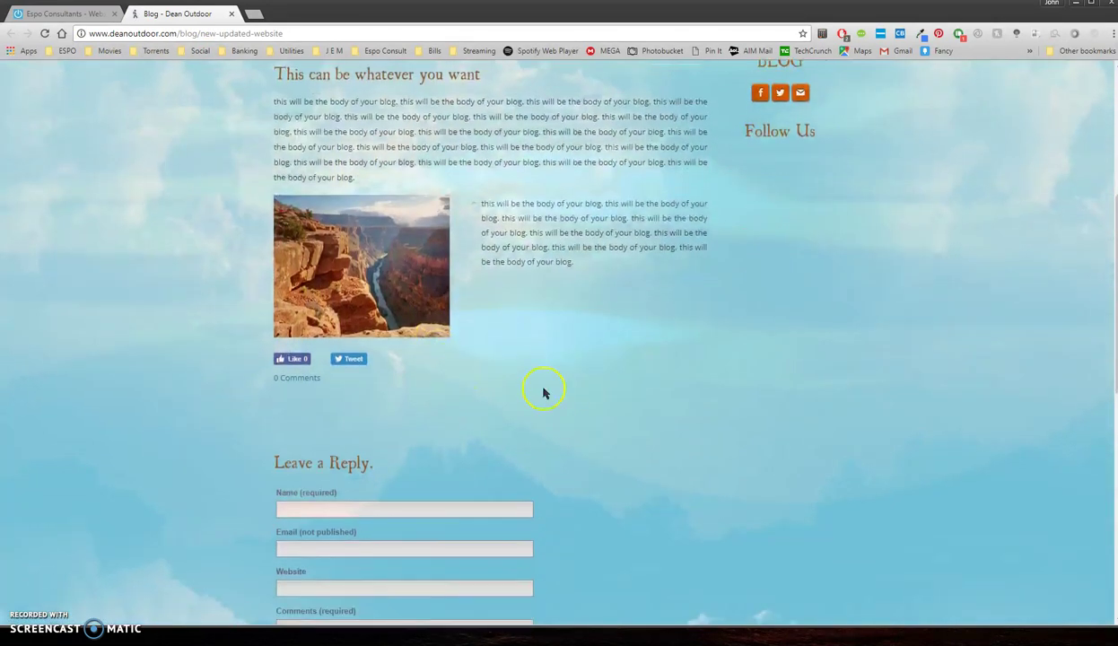
pyautogui.scroll(5, 592, 489)
pyautogui.scroll(3, 602, 510)
pyautogui.moveTo(725, 185)
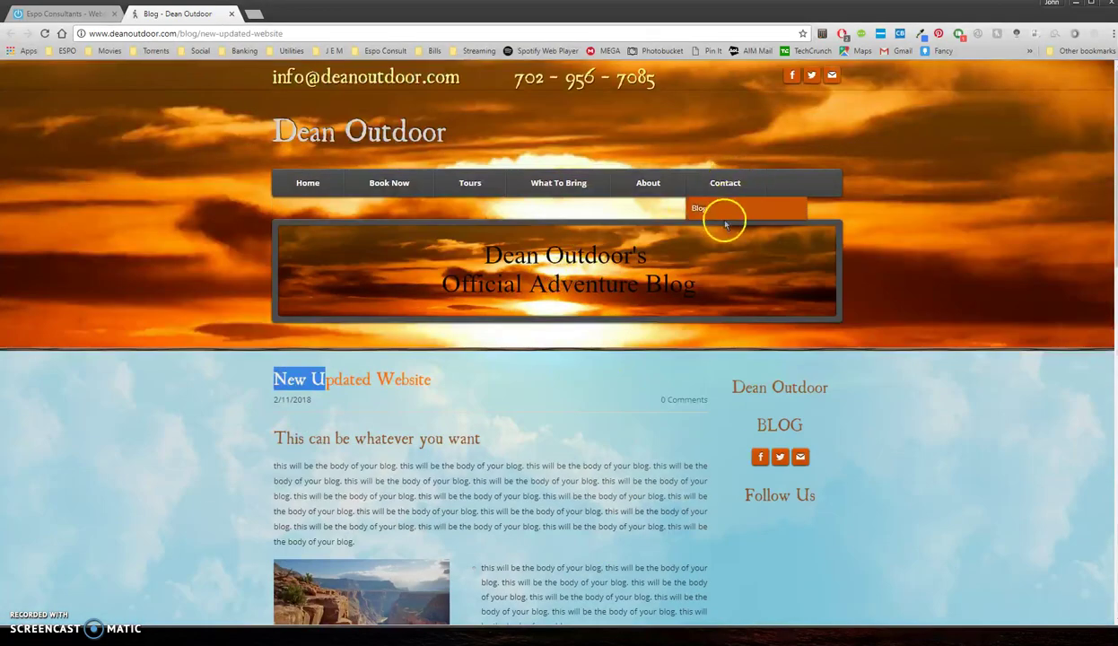
pyautogui.click(716, 210)
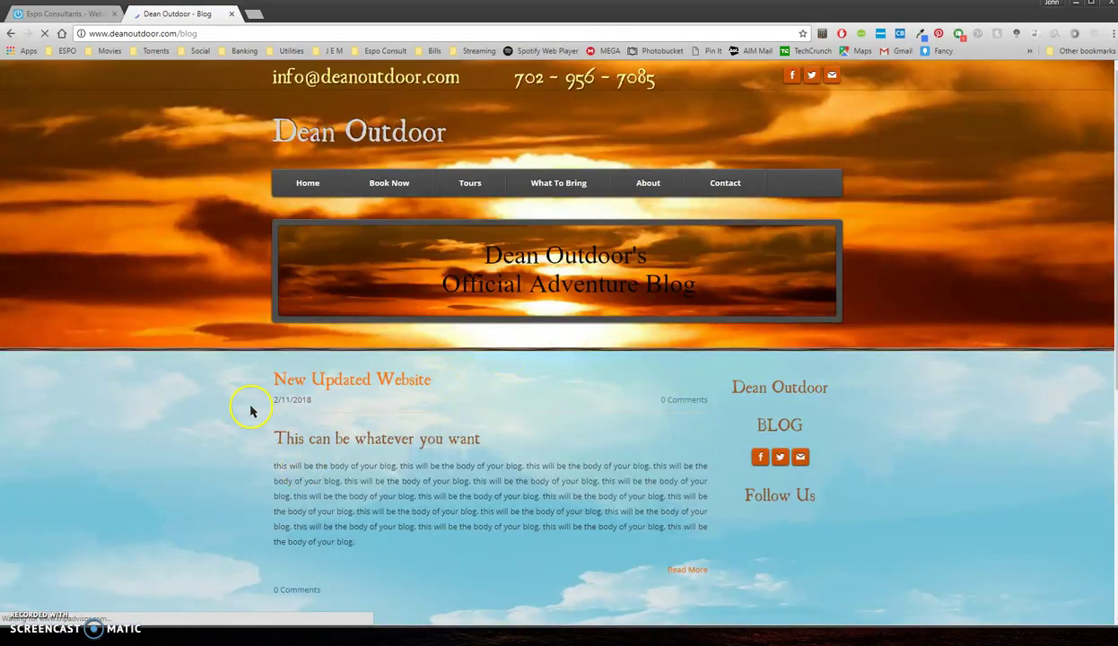
pyautogui.scroll(-1, 314, 429)
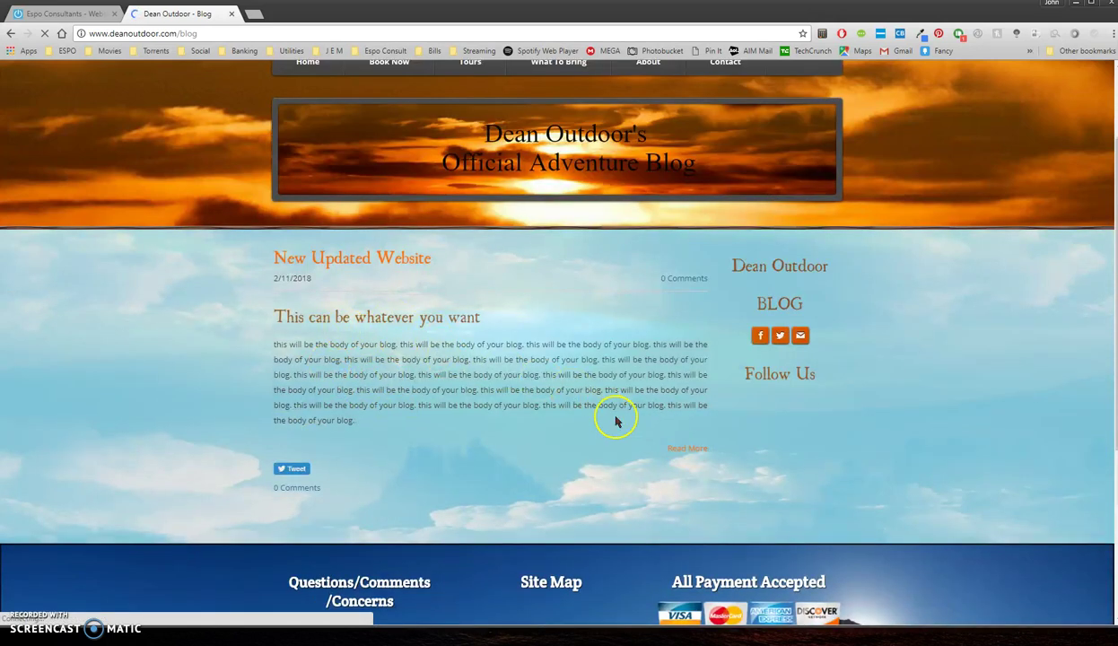
pyautogui.click(680, 448)
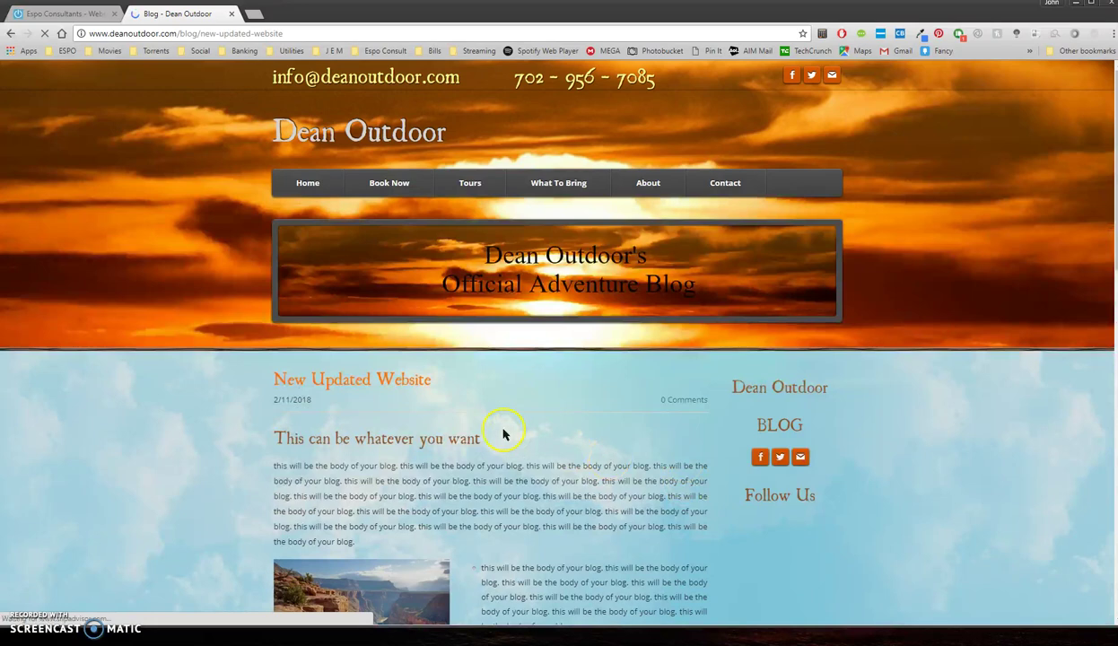
pyautogui.scroll(-4, 511, 444)
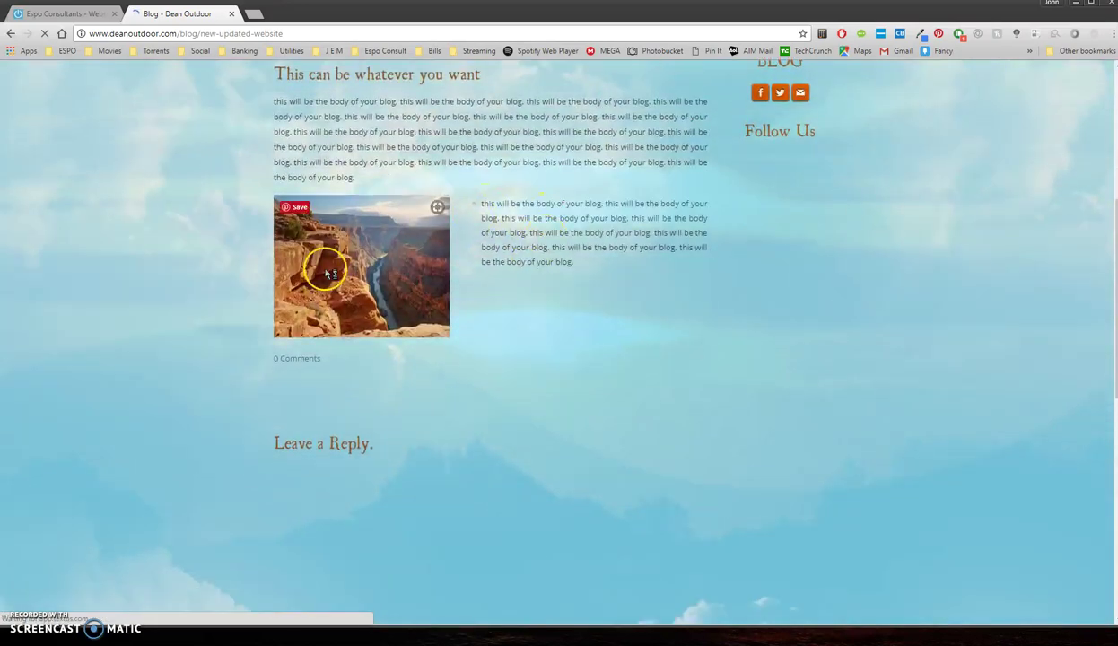
pyautogui.scroll(3, 509, 315)
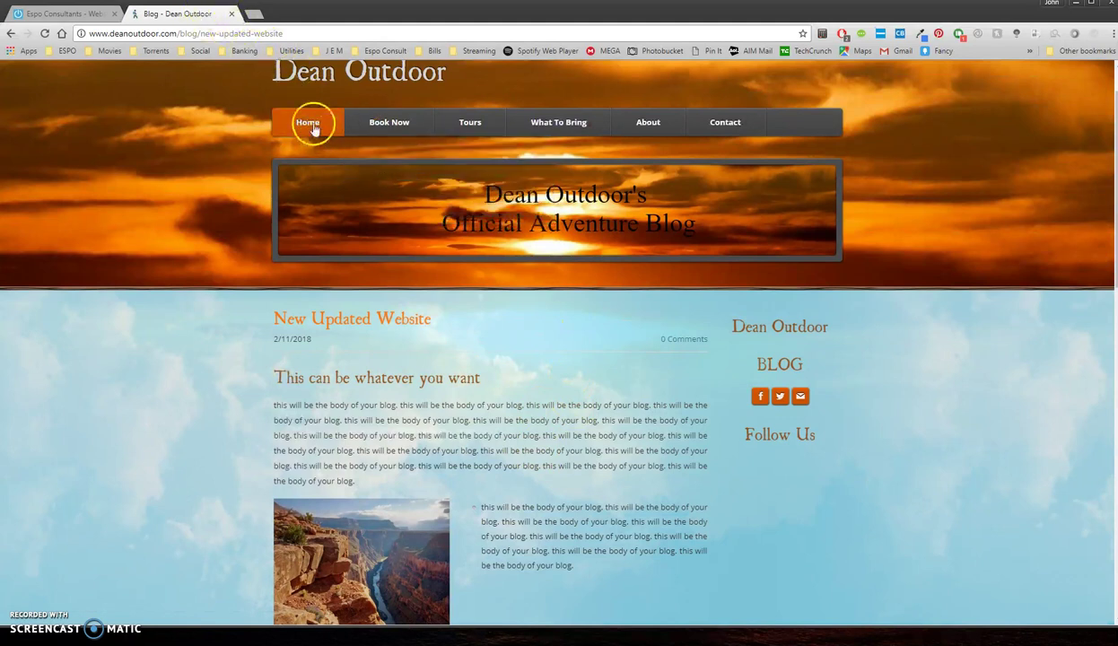
pyautogui.scroll(1, 540, 445)
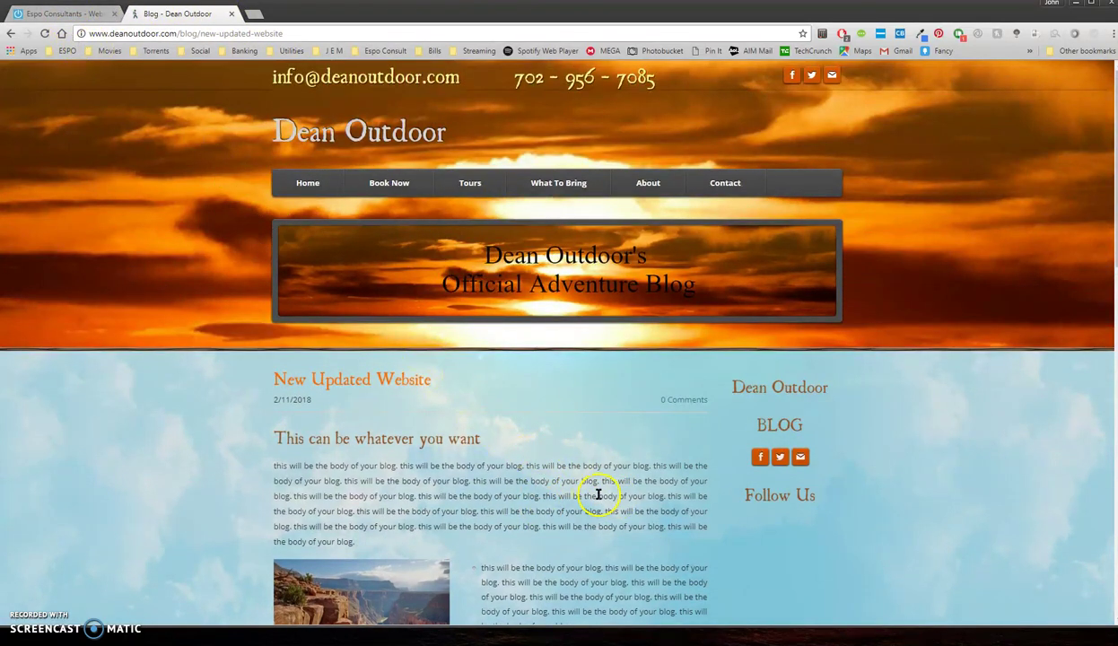
pyautogui.scroll(-1, 599, 495)
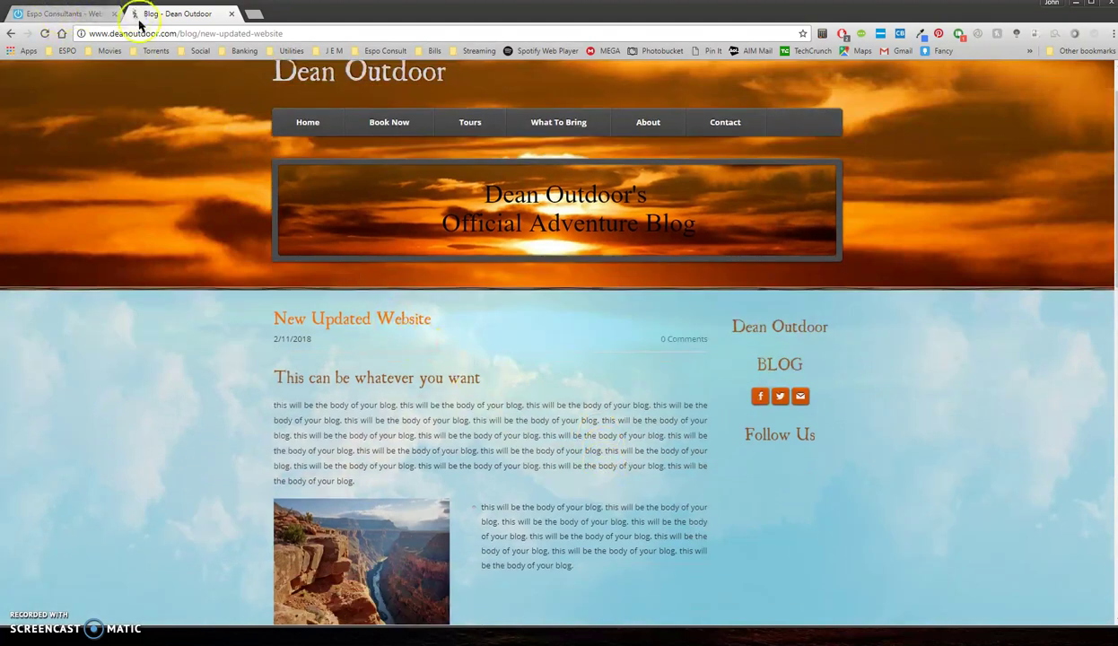
# Back in the editor, dismiss the published notice and open the post in Blog Editor.
pyautogui.click(67, 13)
pyautogui.click(774, 268)
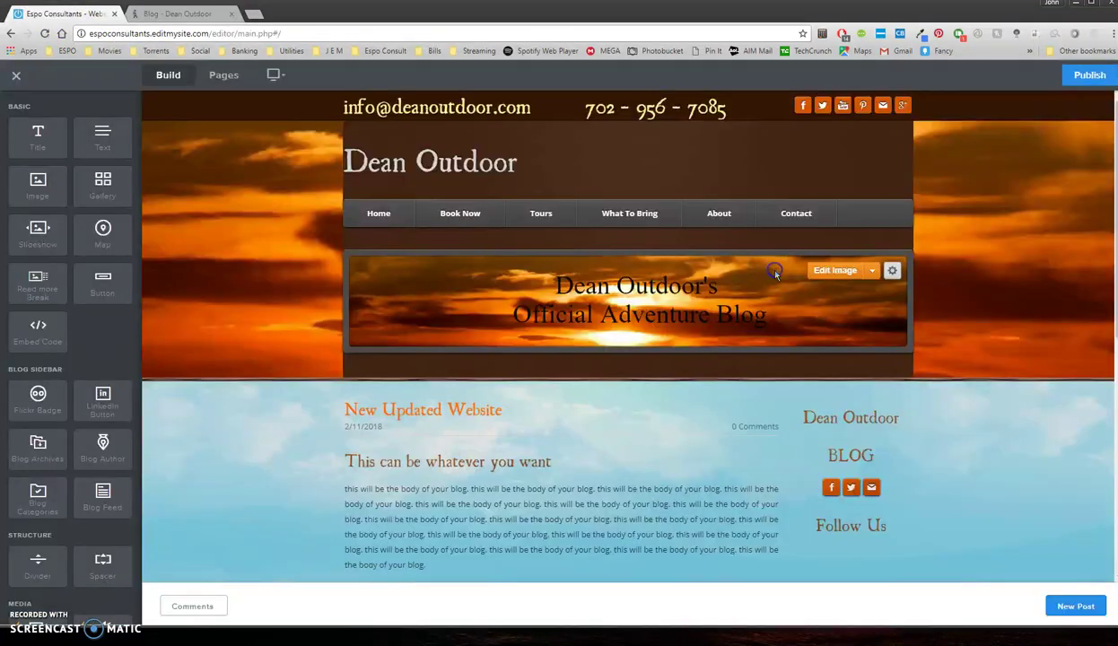
pyautogui.scroll(-1, 900, 500)
pyautogui.click(719, 454)
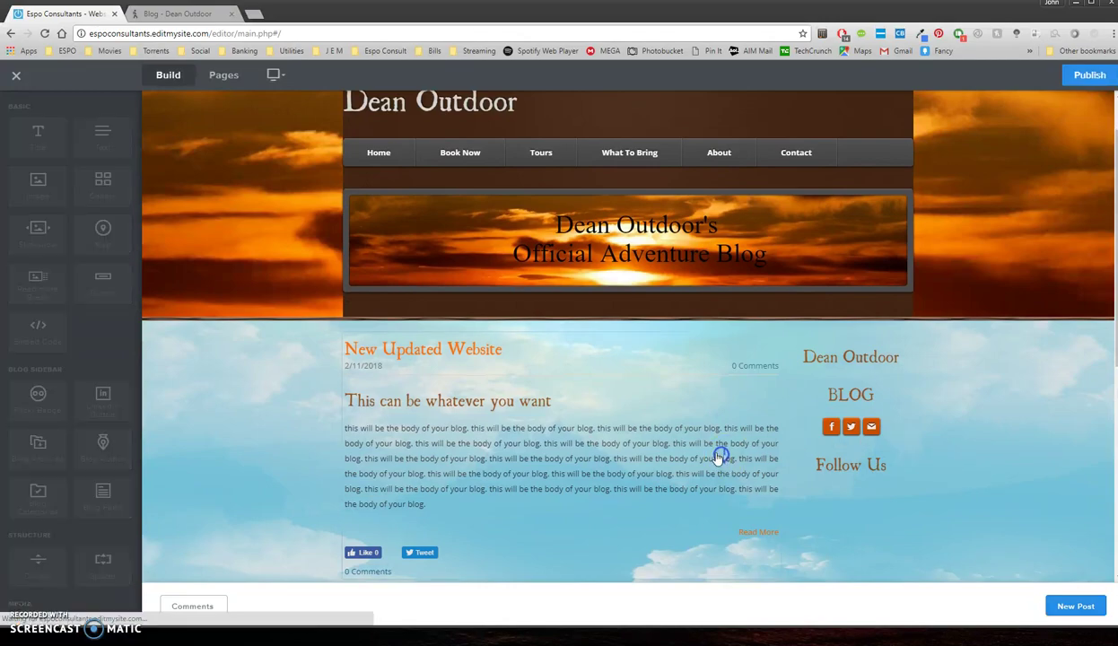
pyautogui.scroll(-1, 710, 457)
pyautogui.click(679, 422)
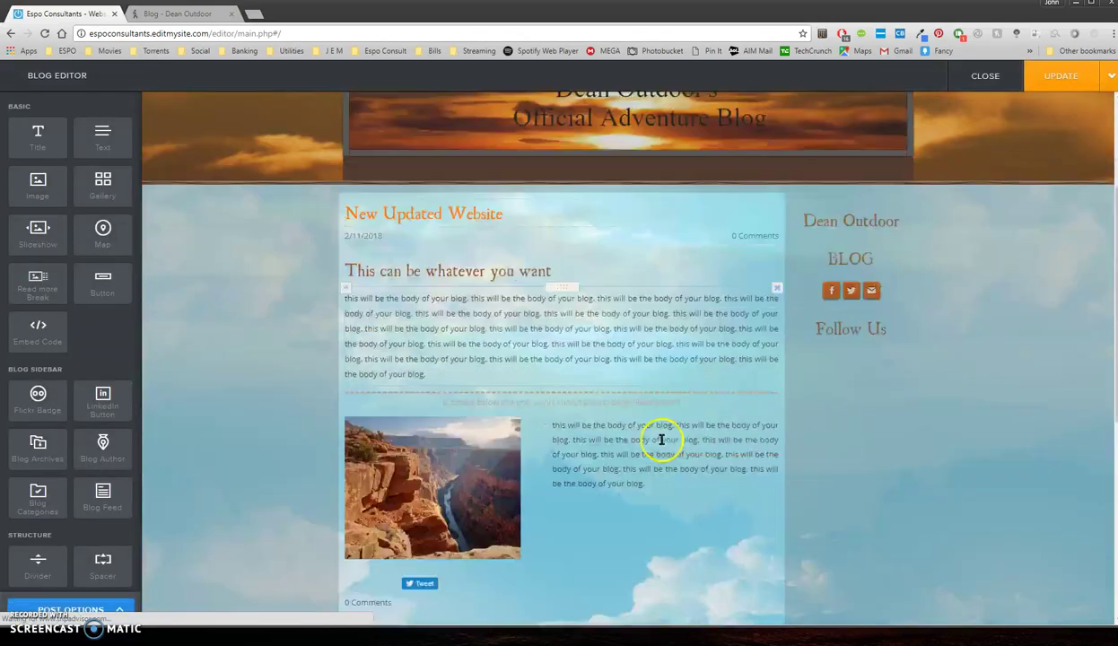
# Delete the 'New Updated Website' post via Delete Post and confirm.
pyautogui.scroll(-3, 662, 431)
pyautogui.scroll(5, 639, 413)
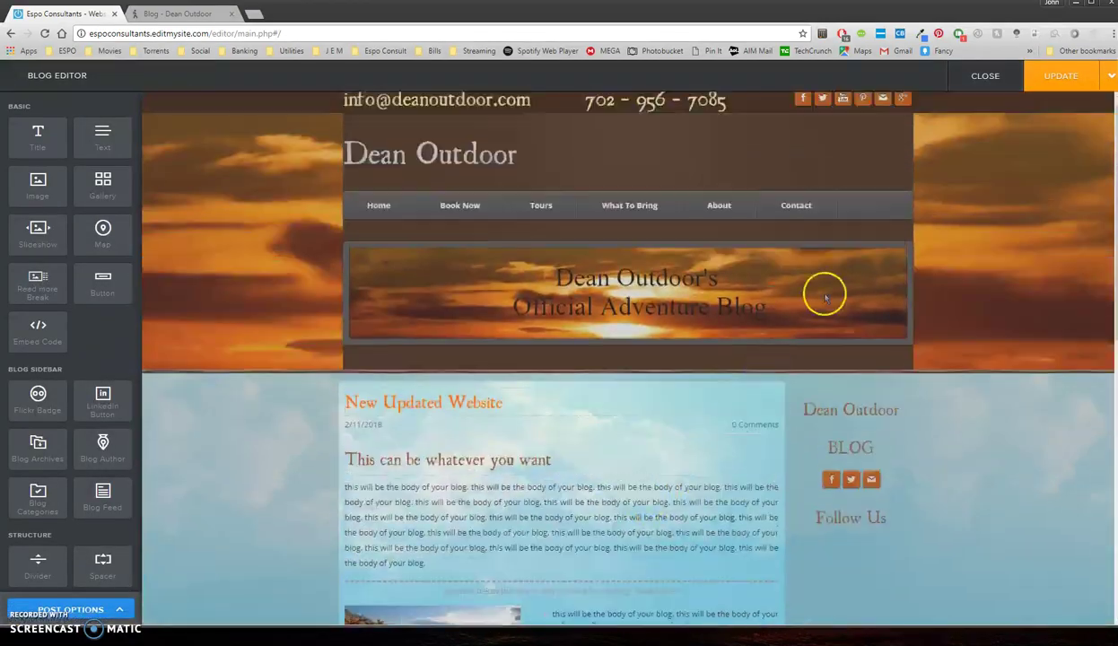
pyautogui.click(1112, 77)
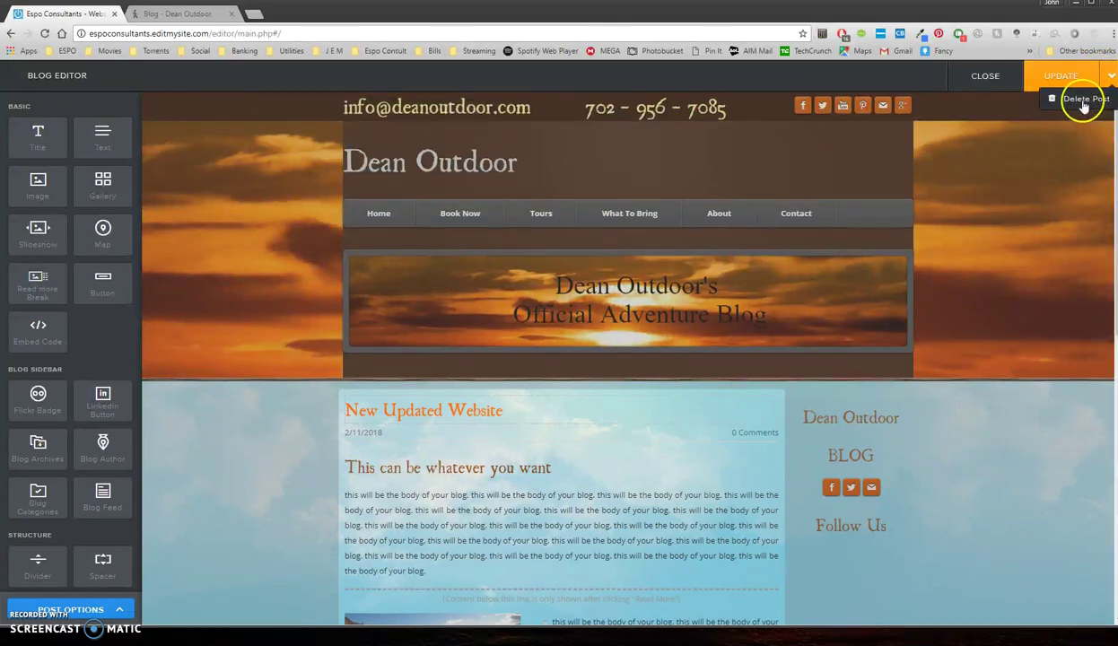
pyautogui.click(1083, 101)
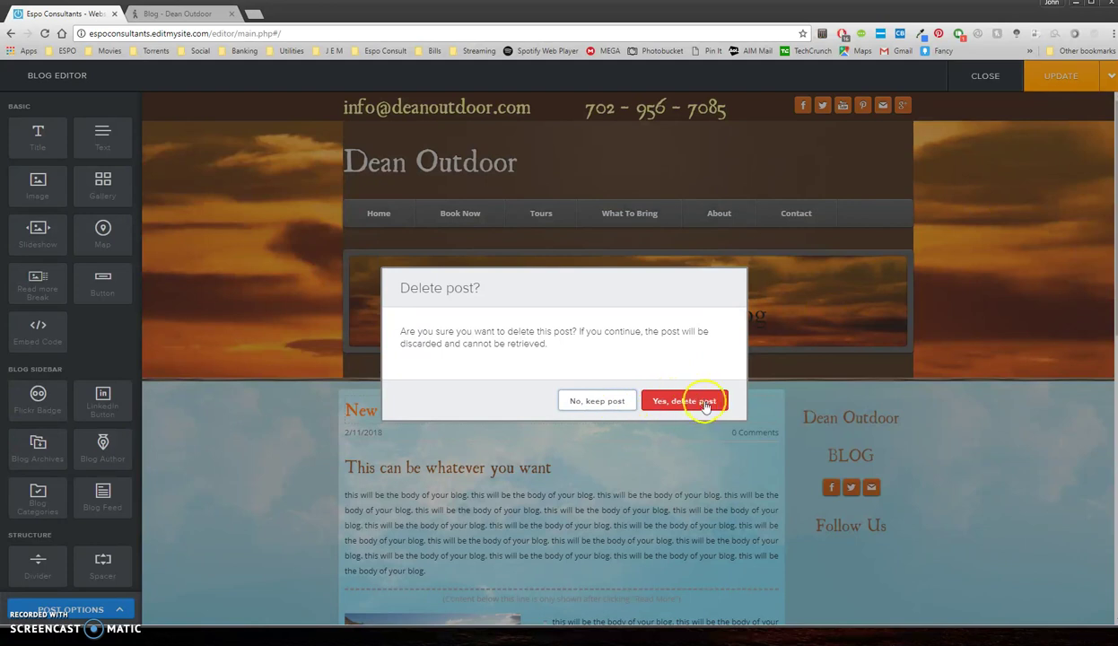
pyautogui.click(693, 384)
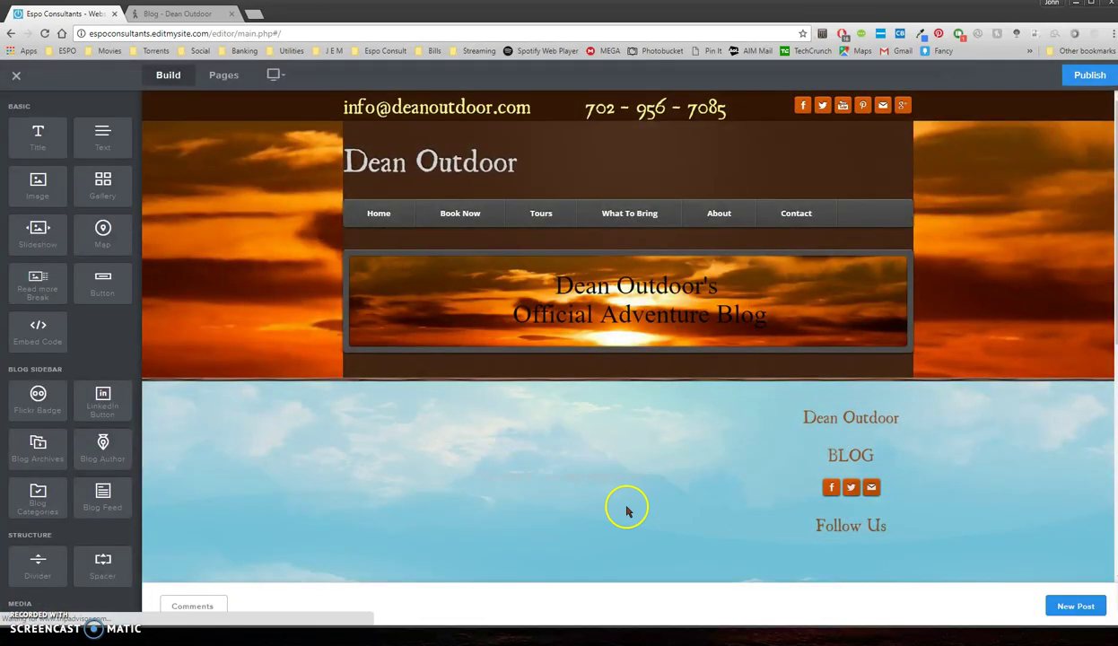
pyautogui.scroll(-3, 569, 436)
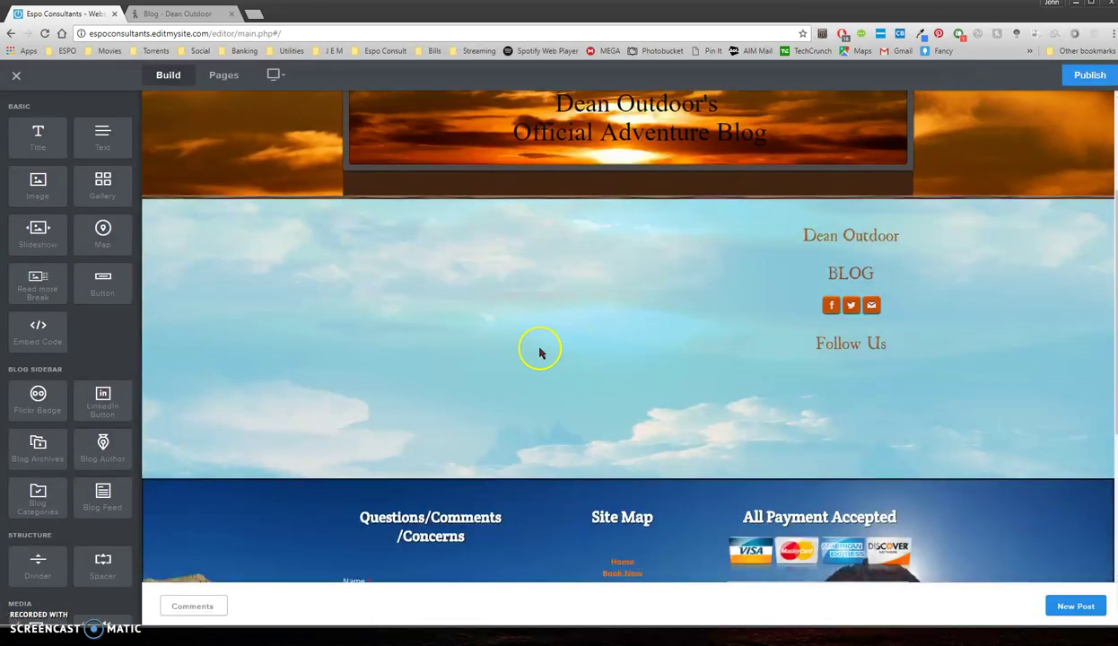
pyautogui.scroll(1, 542, 352)
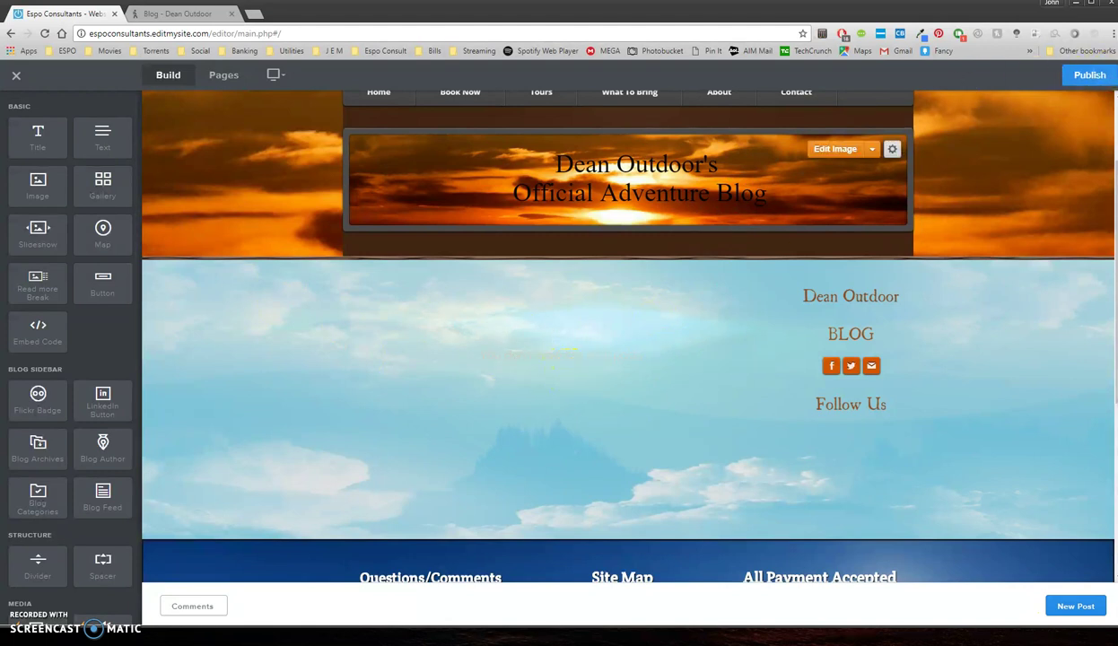
pyautogui.scroll(-3, 687, 374)
pyautogui.scroll(2, 669, 373)
pyautogui.scroll(1, 659, 373)
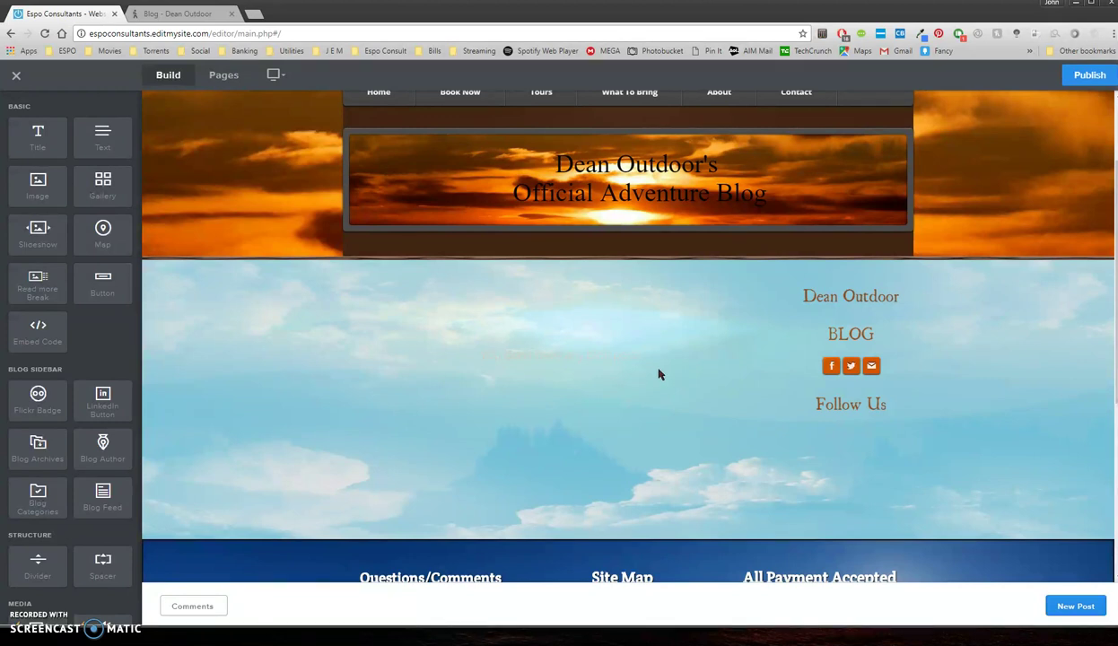
pyautogui.scroll(3, 666, 444)
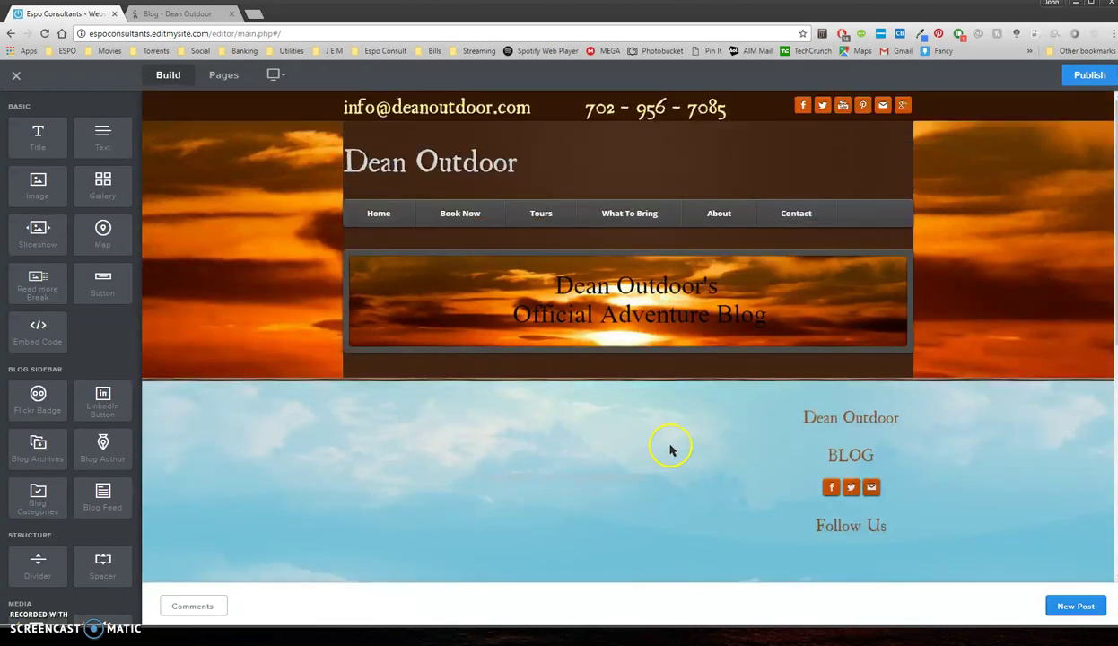
pyautogui.scroll(-2, 527, 455)
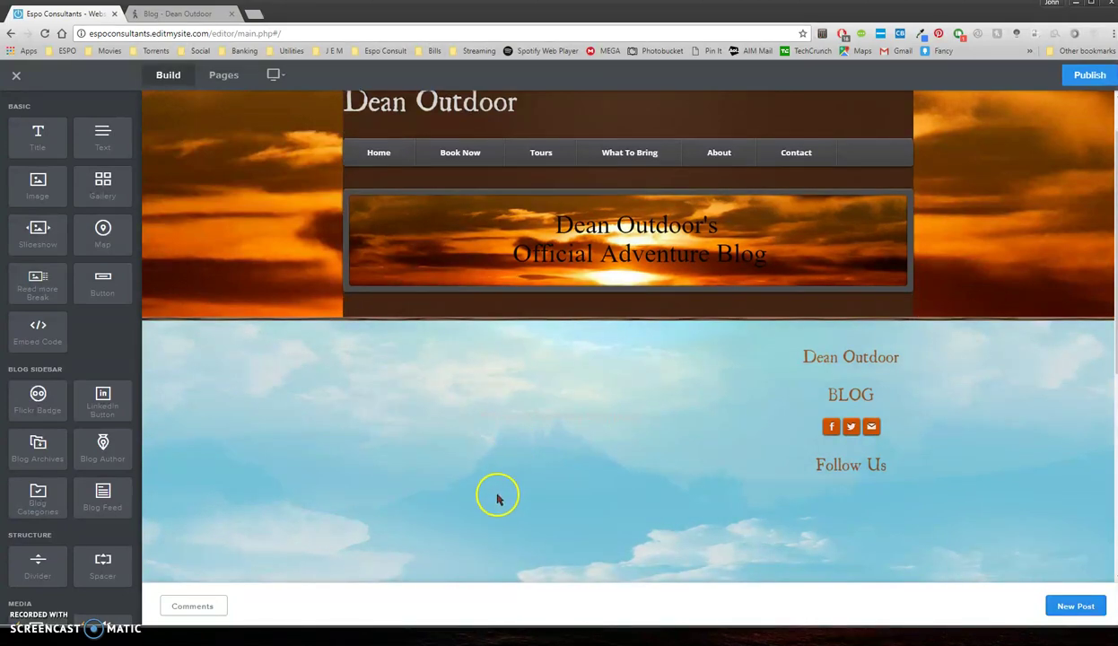